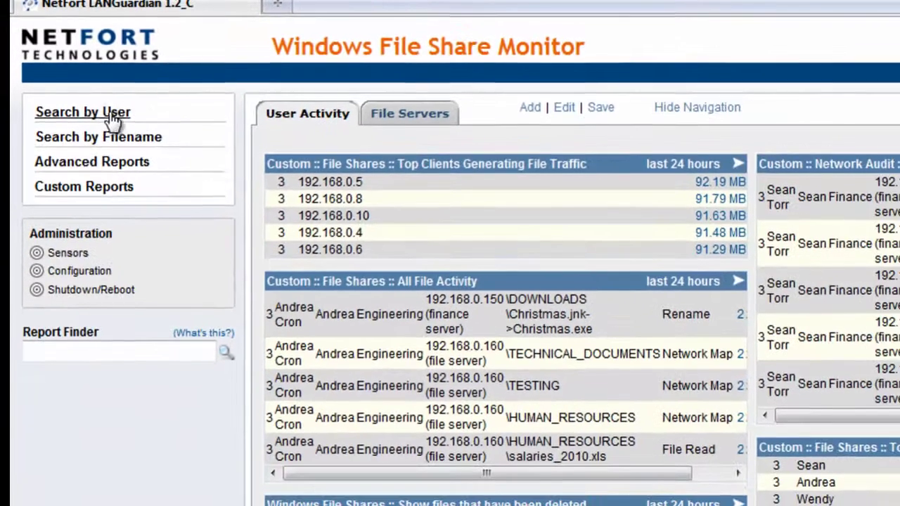
pyautogui.click(121, 163)
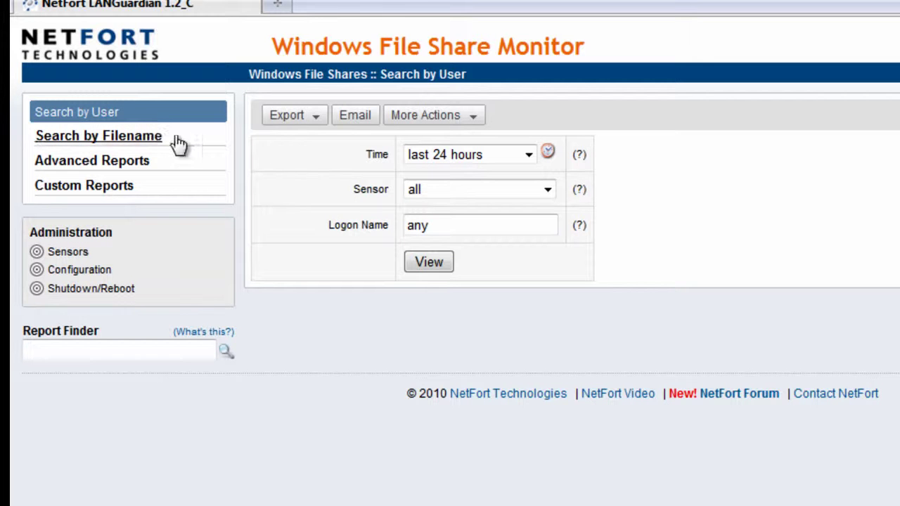
pyautogui.click(549, 153)
pyautogui.click(568, 218)
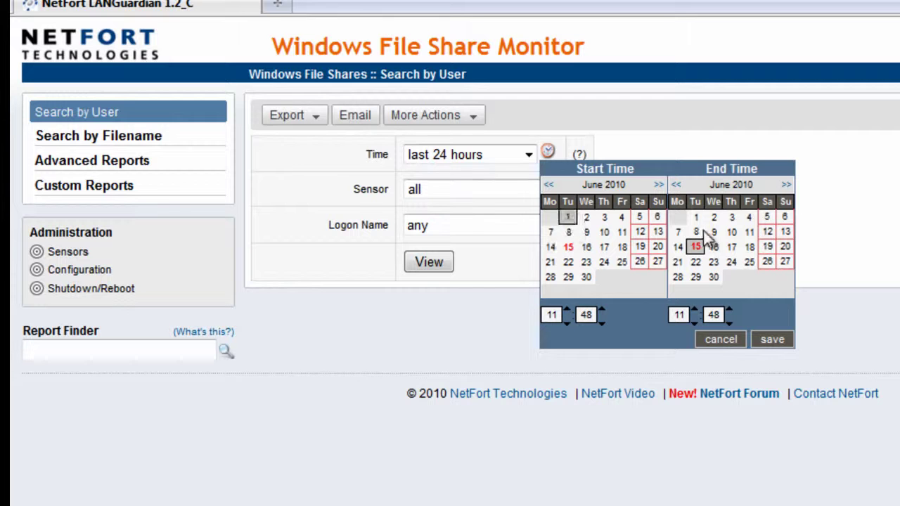
pyautogui.click(714, 220)
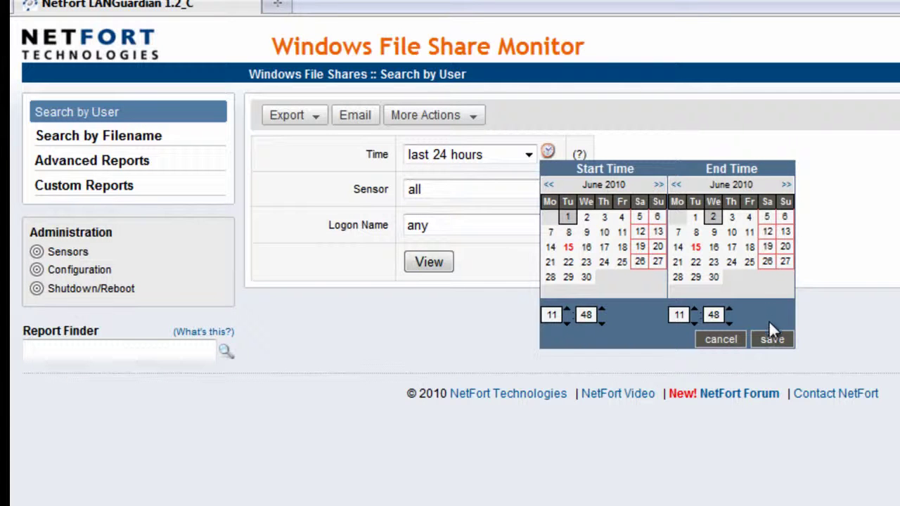
pyautogui.click(724, 343)
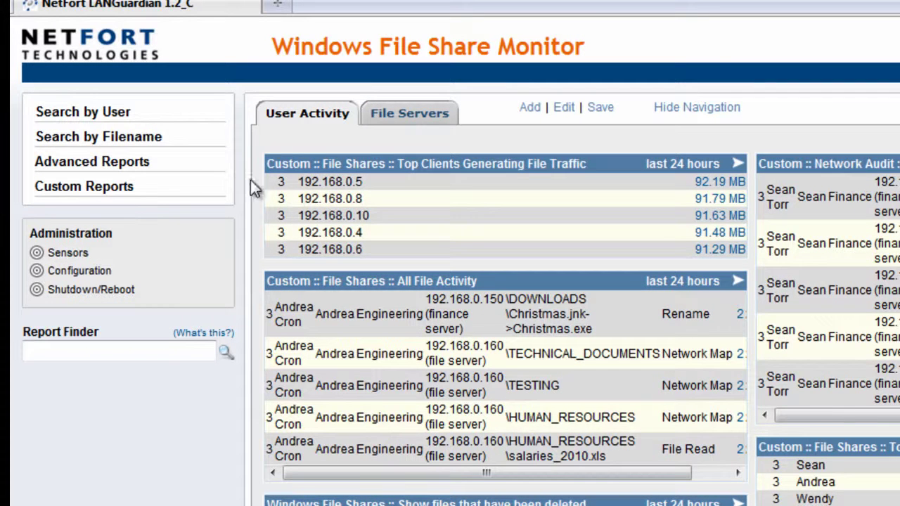
# Search the last 24 hours of file share activity by user, entering the employee's logon name.
pyautogui.click(116, 114)
pyautogui.moveTo(474, 229); pyautogui.dragTo(325, 221)
pyautogui.write('andrea')
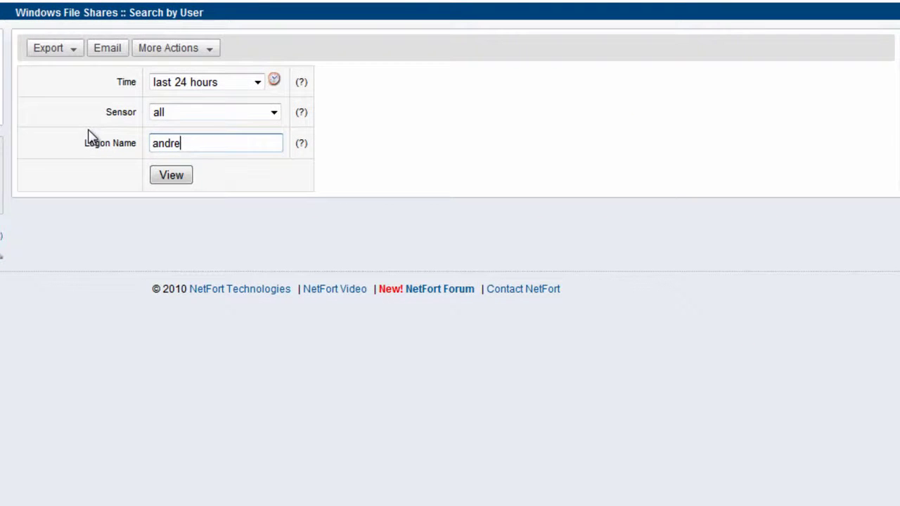
pyautogui.click(176, 173)
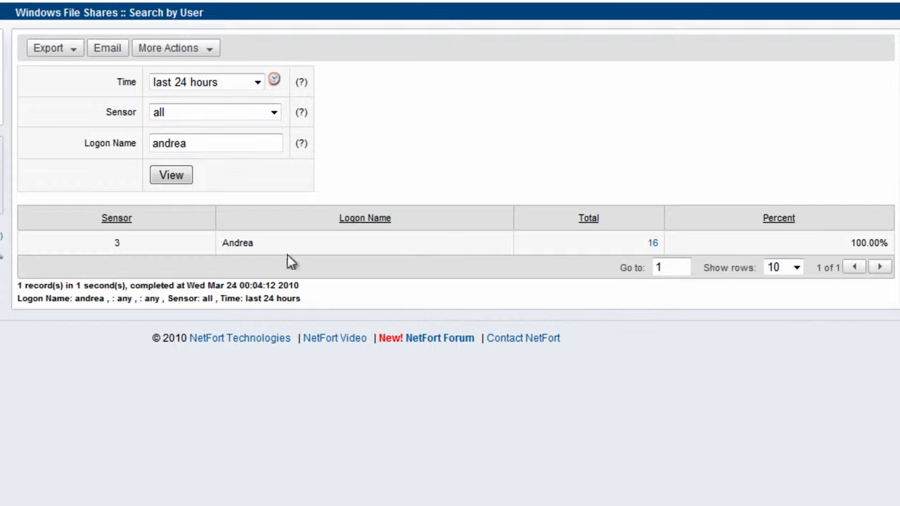
# Drill down into the found user's total and examine the servers and files accessed.
pyautogui.click(653, 244)
pyautogui.scroll(-3, 609, 242)
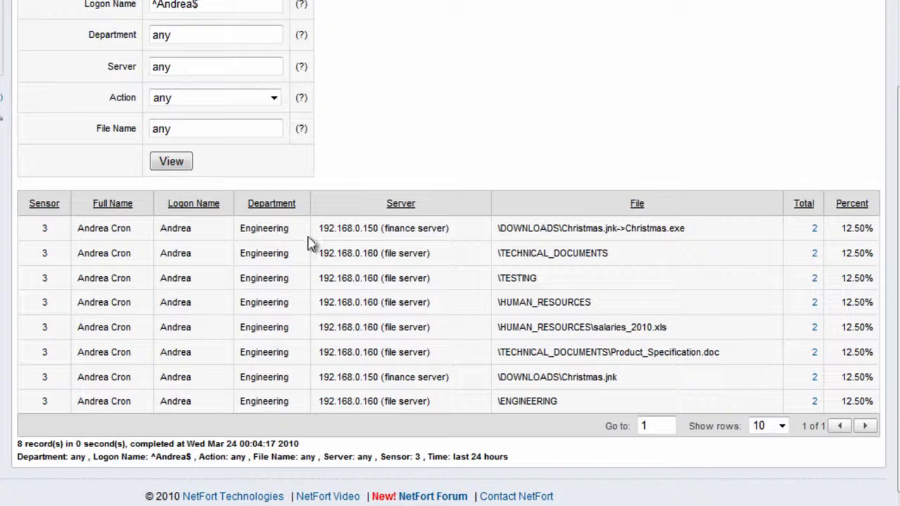
pyautogui.moveTo(505, 253); pyautogui.dragTo(537, 255)
pyautogui.moveTo(720, 352); pyautogui.dragTo(611, 350)
pyautogui.click(576, 349)
# Drill down through the Product_Specification.doc actions in \TECHNICAL_DOCUMENTS to the individual access events.
pyautogui.click(815, 353)
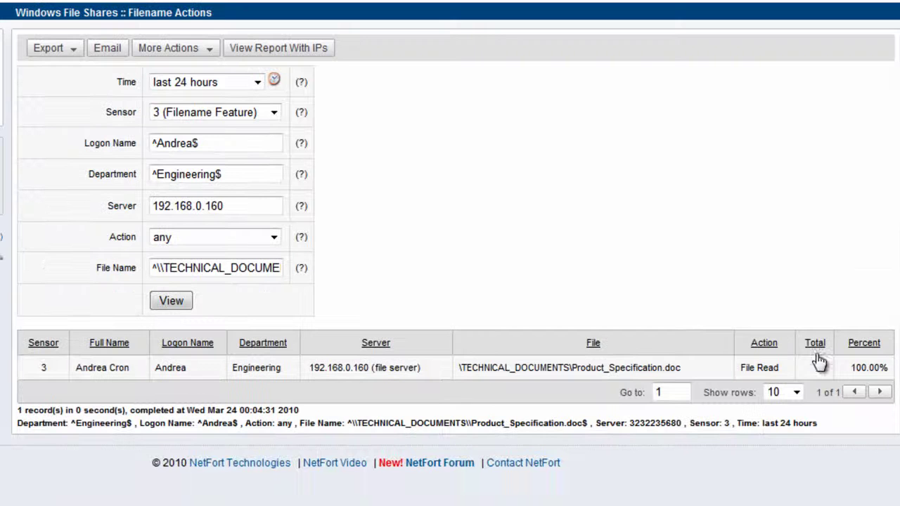
pyautogui.moveTo(746, 371); pyautogui.dragTo(773, 370)
pyautogui.click(826, 368)
# Examine the logon name, path, client address and access time of the first Product_Specification.doc event.
pyautogui.doubleClick(121, 339)
pyautogui.doubleClick(298, 339)
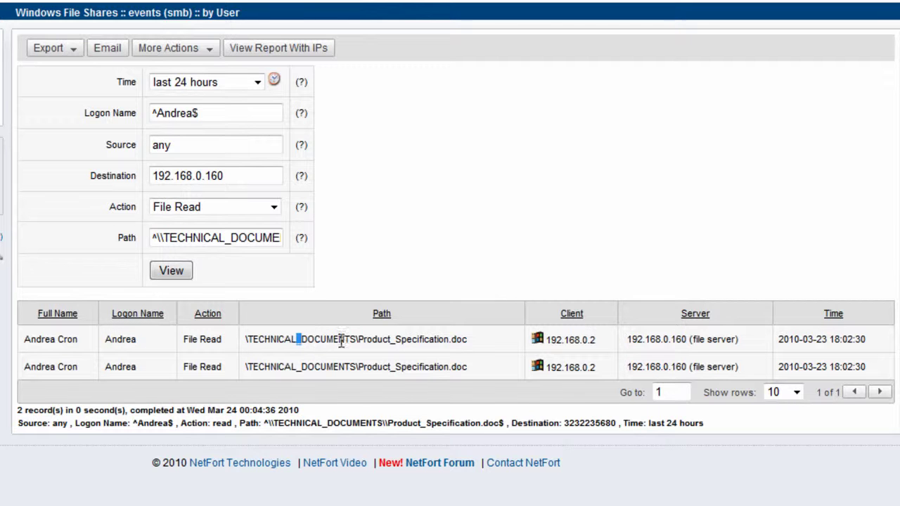
pyautogui.doubleClick(566, 340)
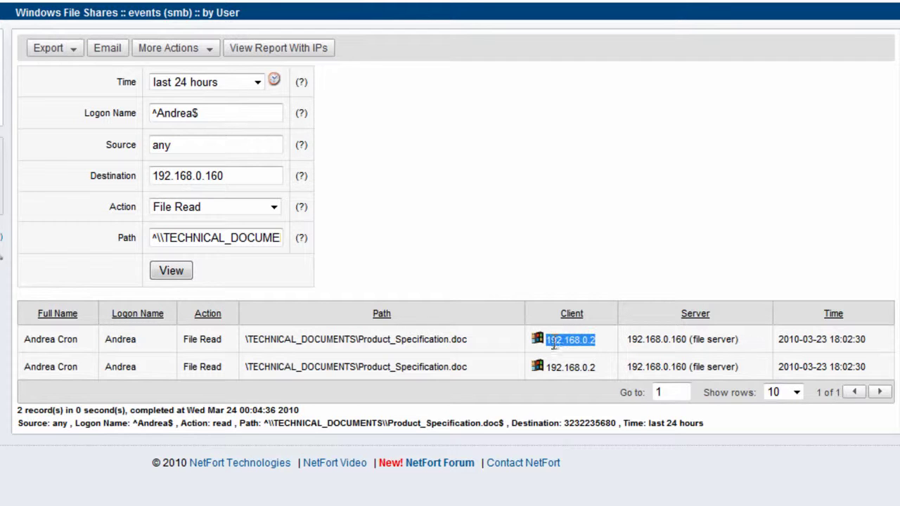
pyautogui.moveTo(864, 339); pyautogui.dragTo(782, 345)
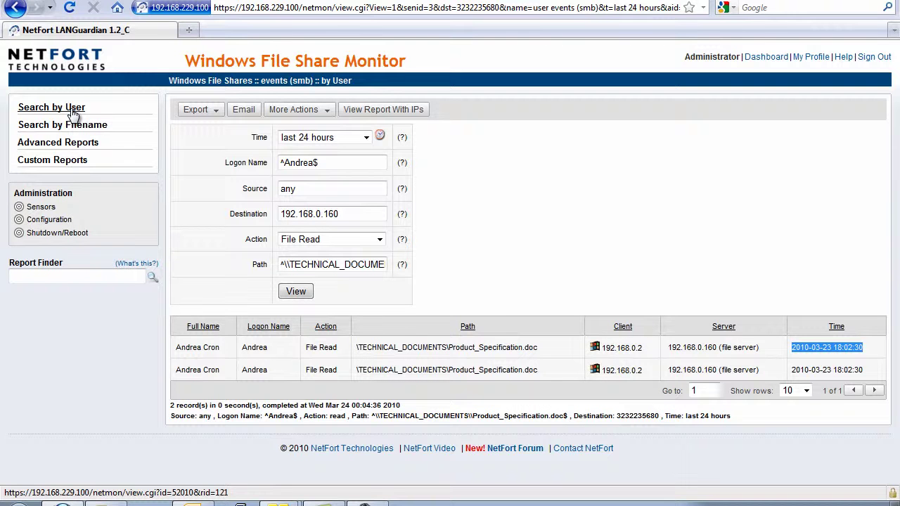
# Return to the dashboard and search by filename for mp3 over the last 24 hours.
pyautogui.click(66, 61)
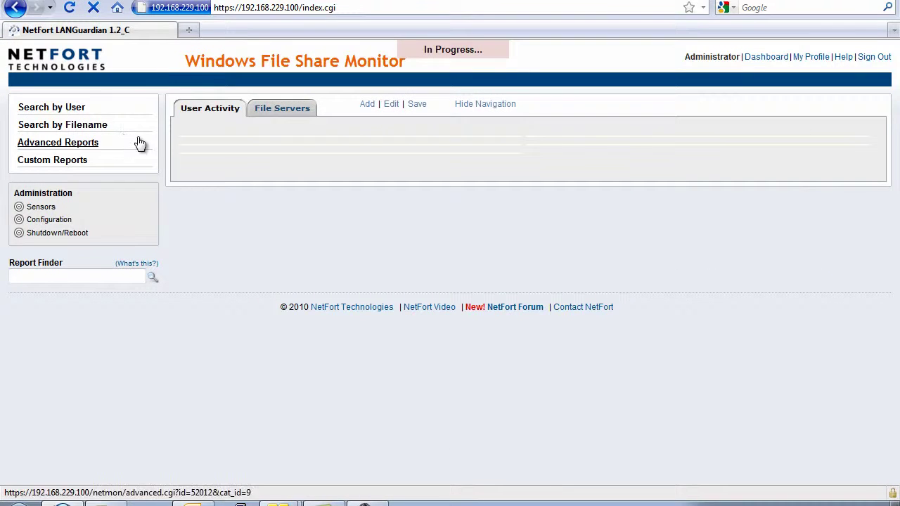
pyautogui.click(93, 128)
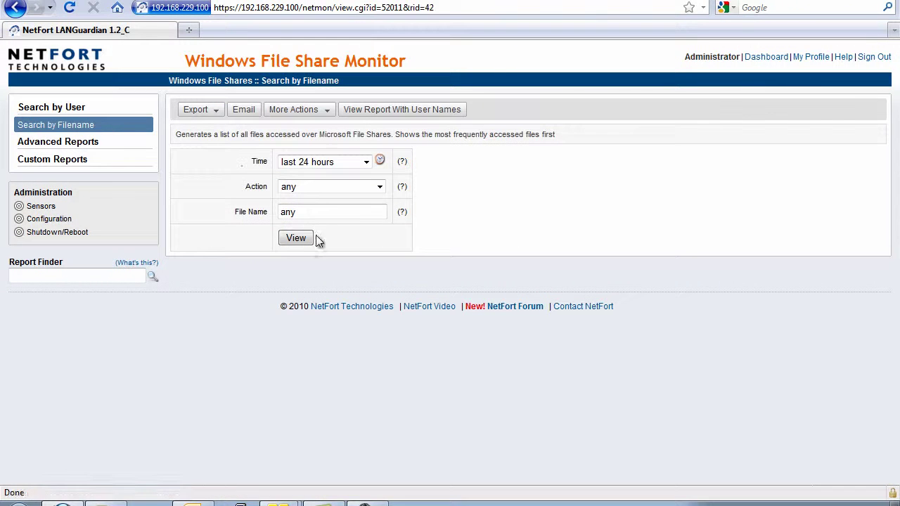
pyautogui.moveTo(317, 210); pyautogui.dragTo(255, 211)
pyautogui.write('mp3')
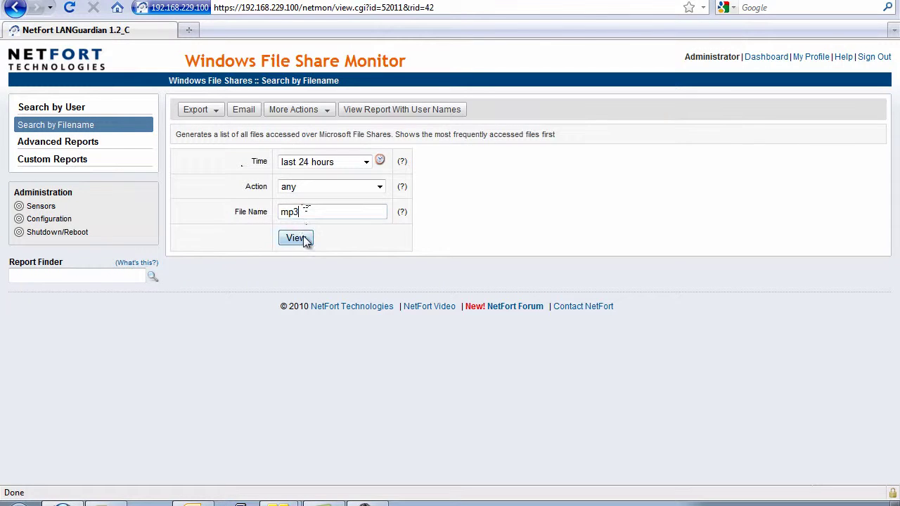
pyautogui.click(301, 239)
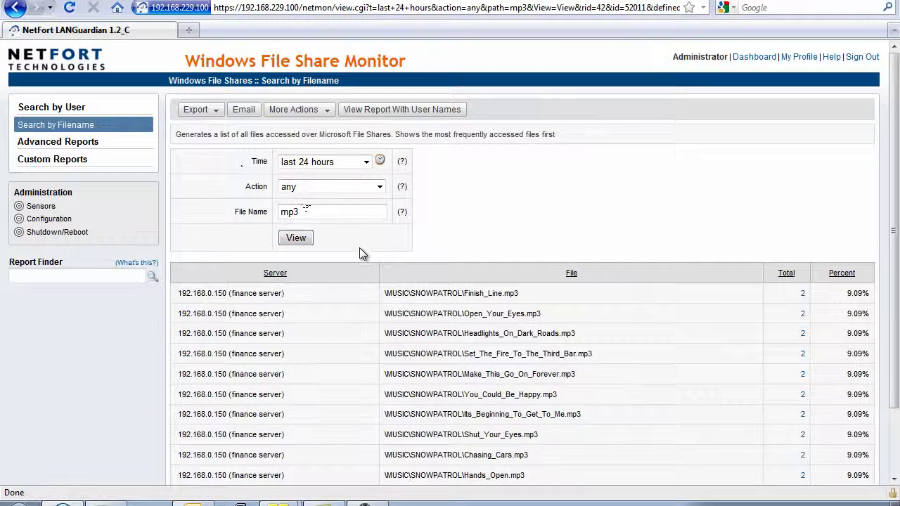
pyautogui.scroll(-2, 340, 249)
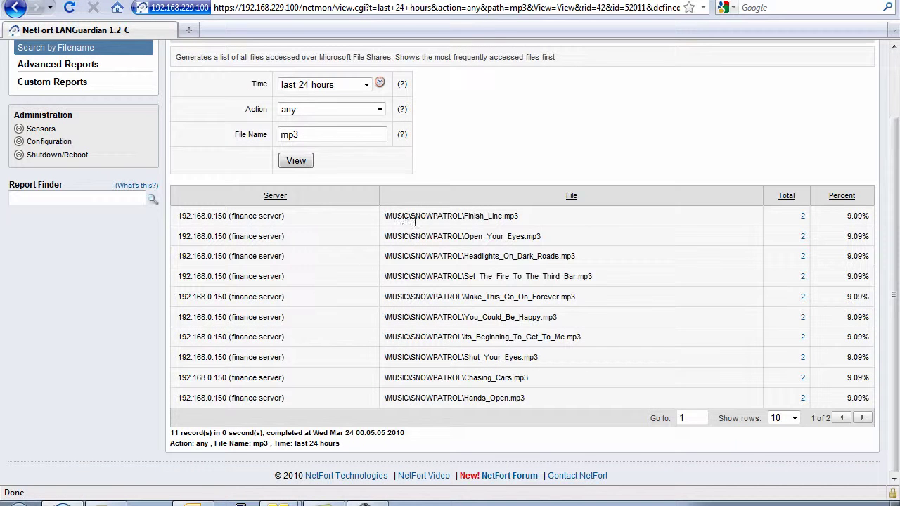
pyautogui.scroll(2, 427, 281)
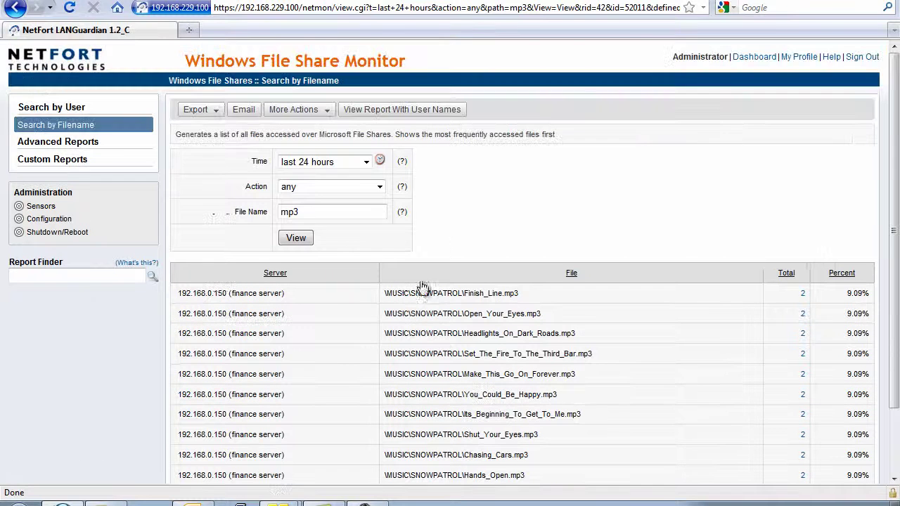
# Switch the mp3 report to the version with user names and review who accessed the files.
pyautogui.click(396, 111)
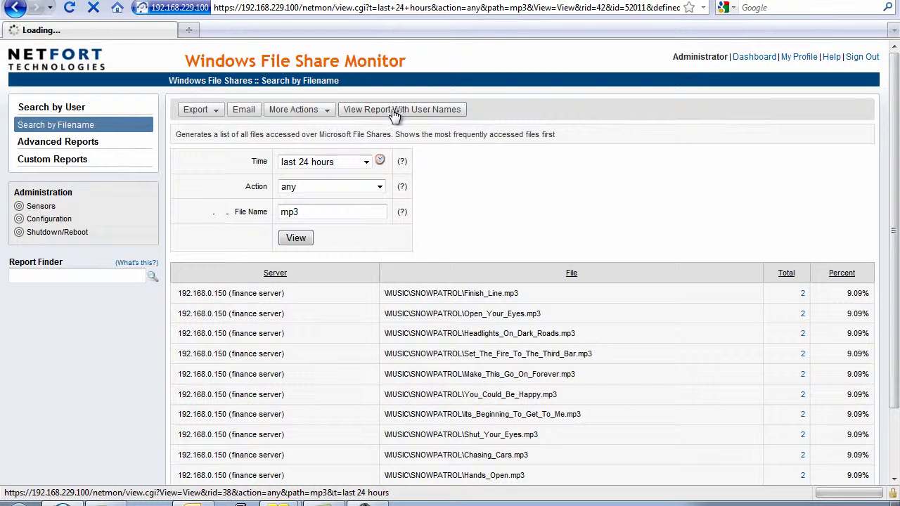
pyautogui.scroll(-4, 331, 226)
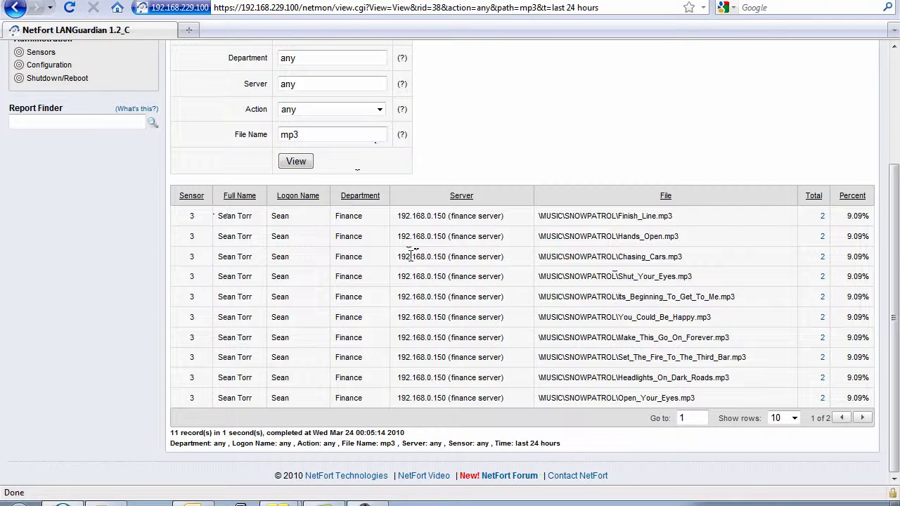
pyautogui.scroll(4, 412, 256)
pyautogui.scroll(-4, 316, 302)
pyautogui.scroll(4, 354, 255)
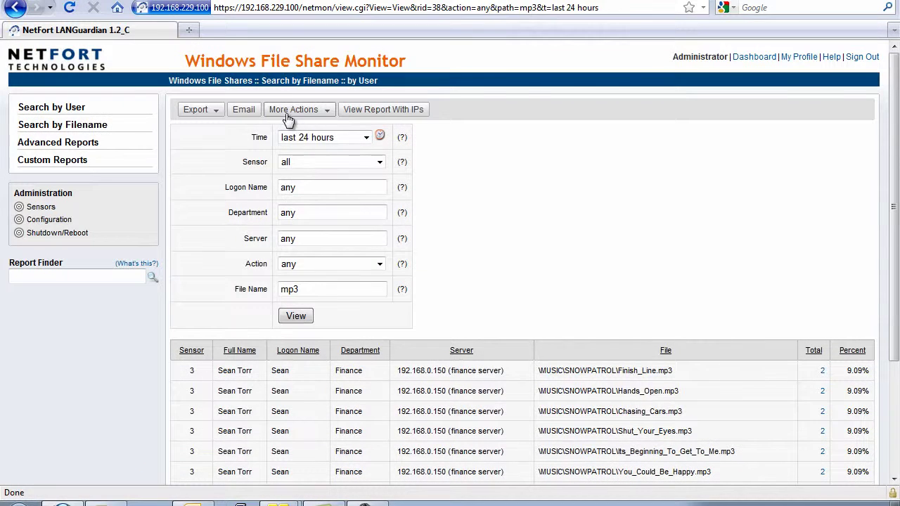
# Save the report as a custom report named "mp3 search" with the description "music".
pyautogui.click(298, 110)
pyautogui.click(312, 180)
pyautogui.click(355, 240)
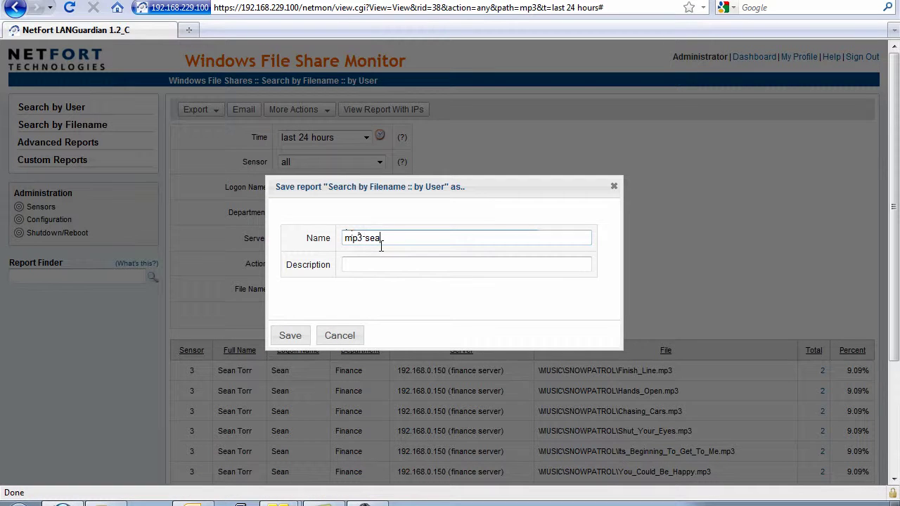
pyautogui.write('mp3-search')
pyautogui.click(383, 259)
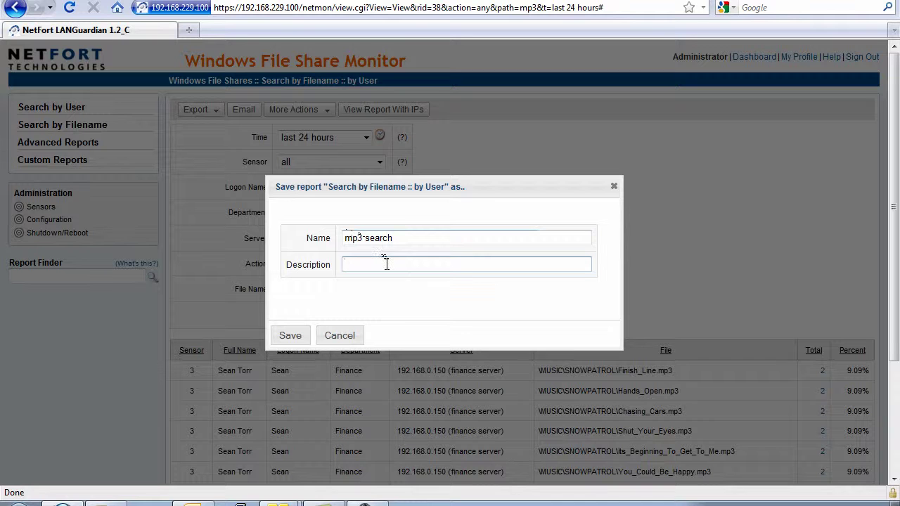
pyautogui.write('music')
pyautogui.click(295, 336)
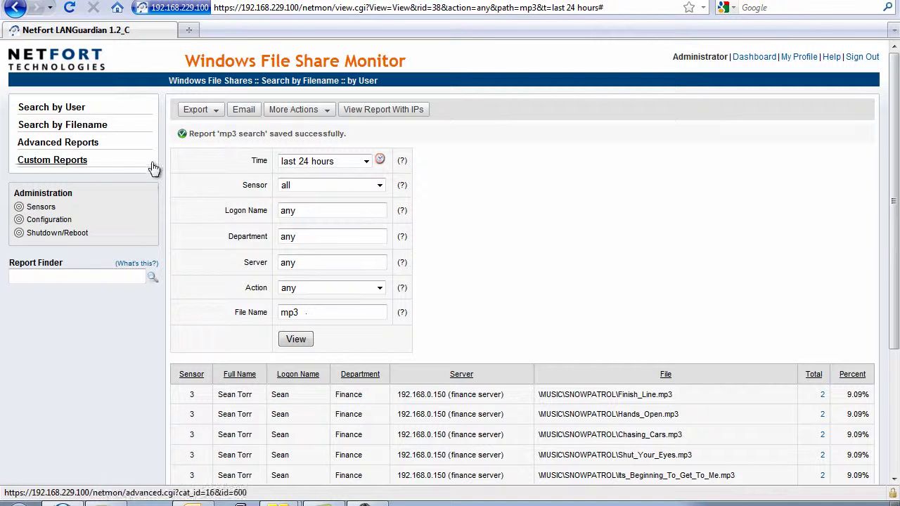
# From the dashboard, look up the saved "mp3 search" report with Report Finder and run it.
pyautogui.click(67, 64)
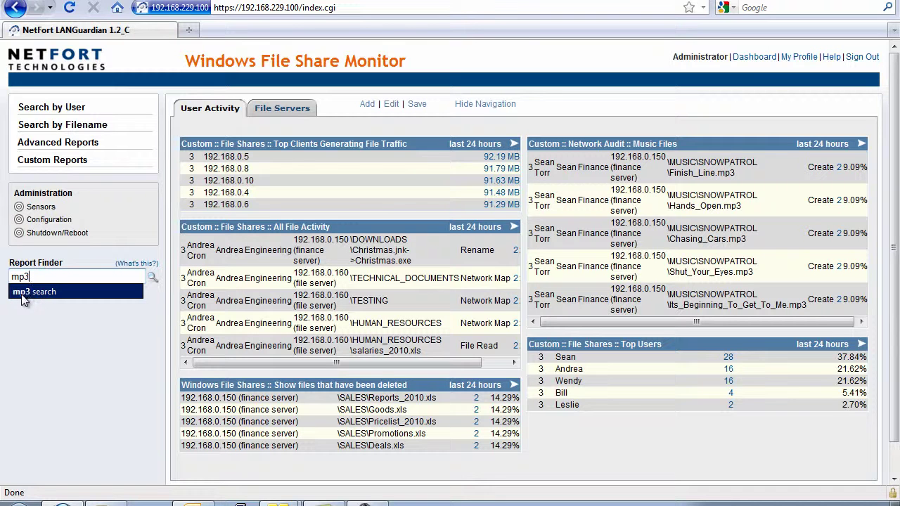
pyautogui.click(38, 299)
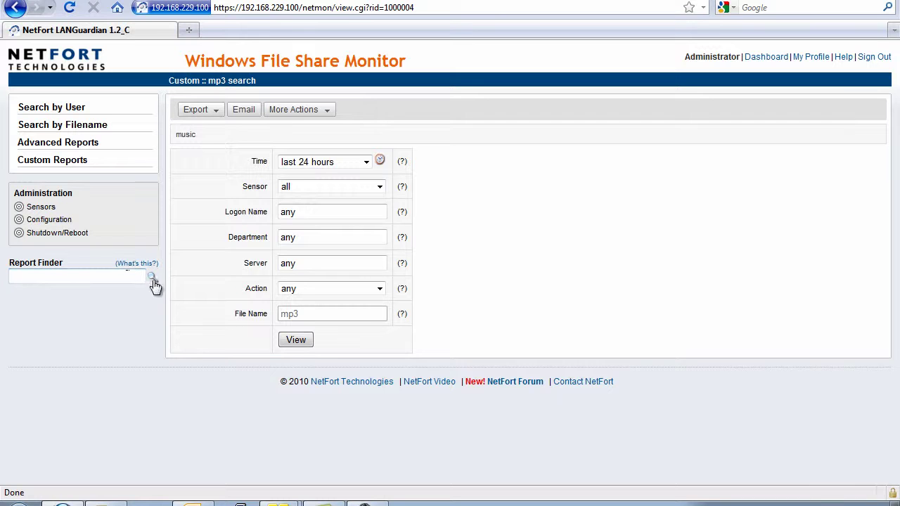
pyautogui.click(295, 340)
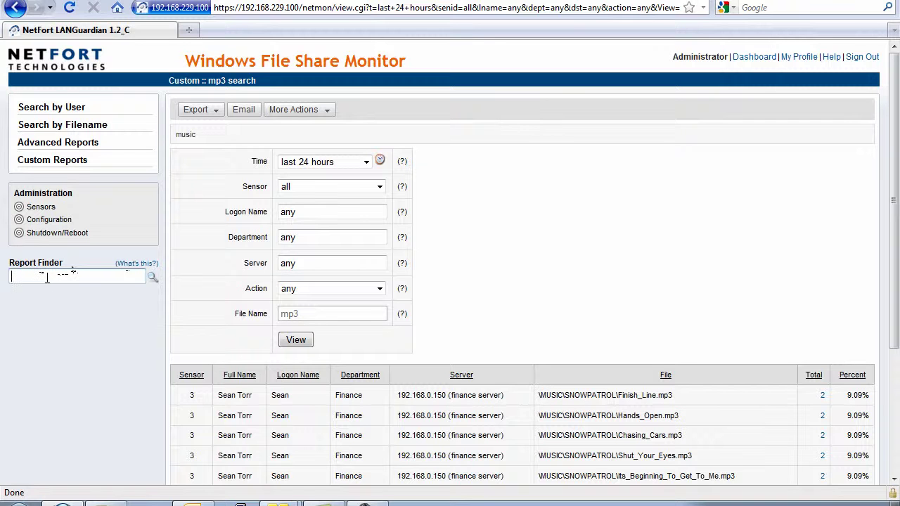
# Return to the dashboard and search by filename for salaries over the last 24 hours.
pyautogui.click(71, 62)
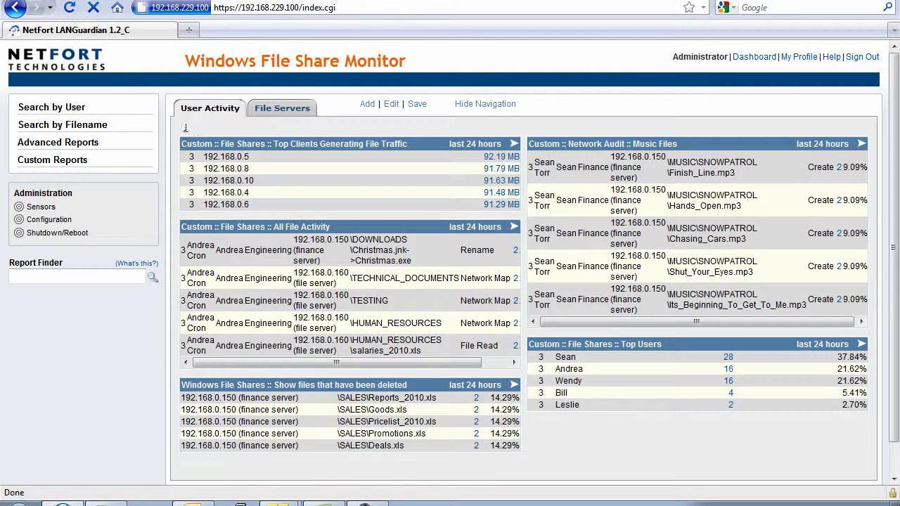
pyautogui.click(106, 125)
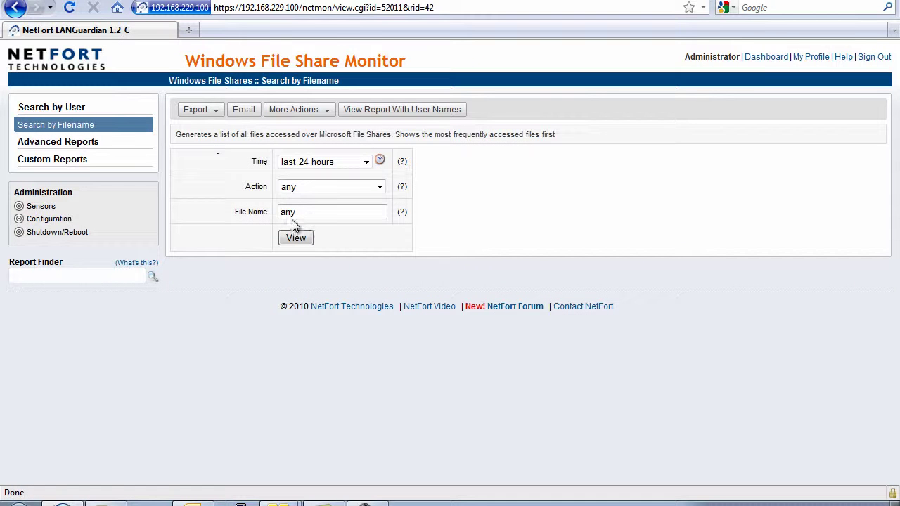
pyautogui.doubleClick(322, 211)
pyautogui.write('salaries')
pyautogui.click(302, 238)
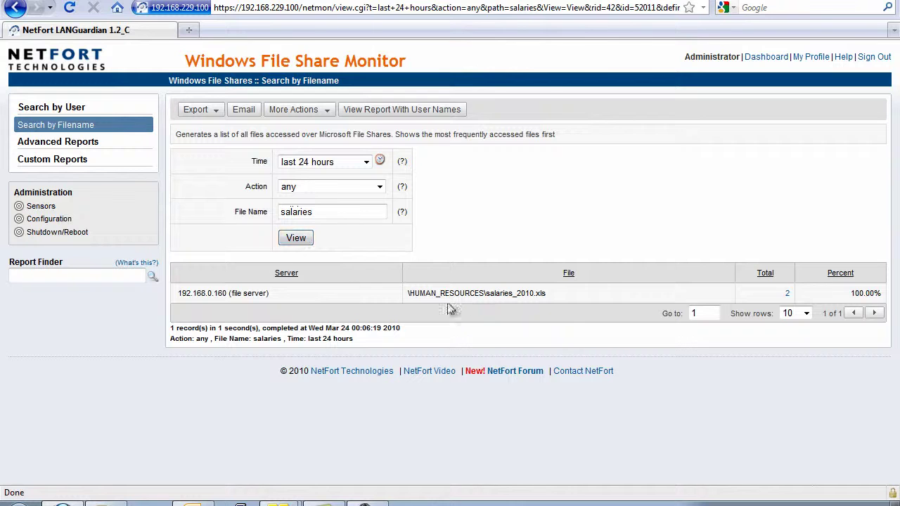
# Drill down into the actions on \HUMAN_RESOURCES\salaries_2010.xls and check the client address.
pyautogui.moveTo(546, 294); pyautogui.dragTo(491, 296)
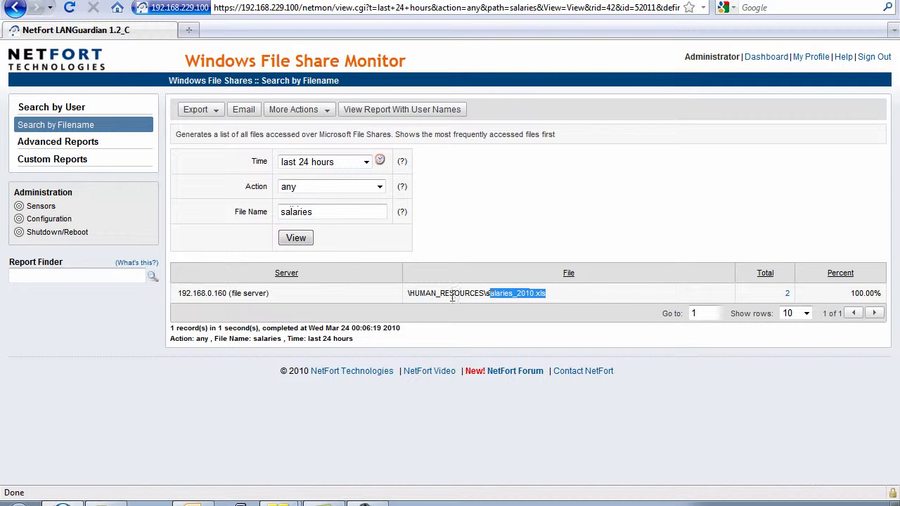
pyautogui.click(466, 289)
pyautogui.click(786, 295)
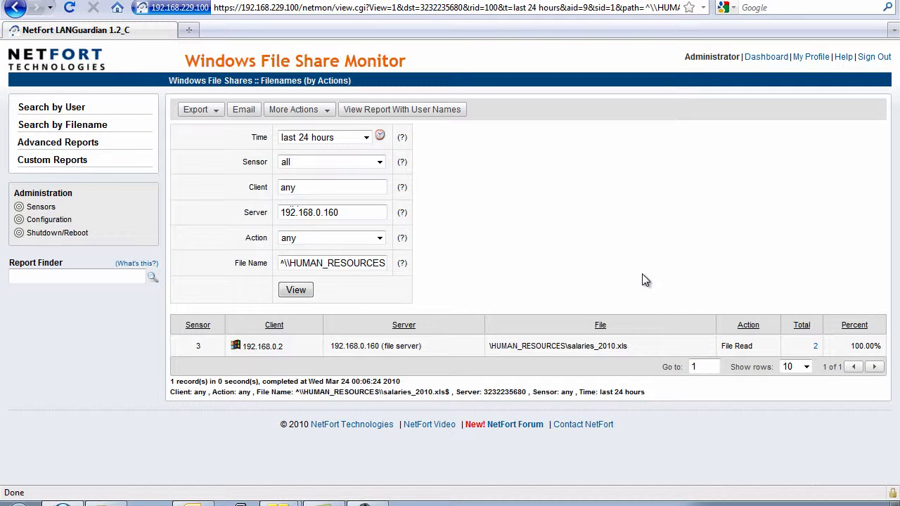
pyautogui.moveTo(303, 349); pyautogui.dragTo(246, 350)
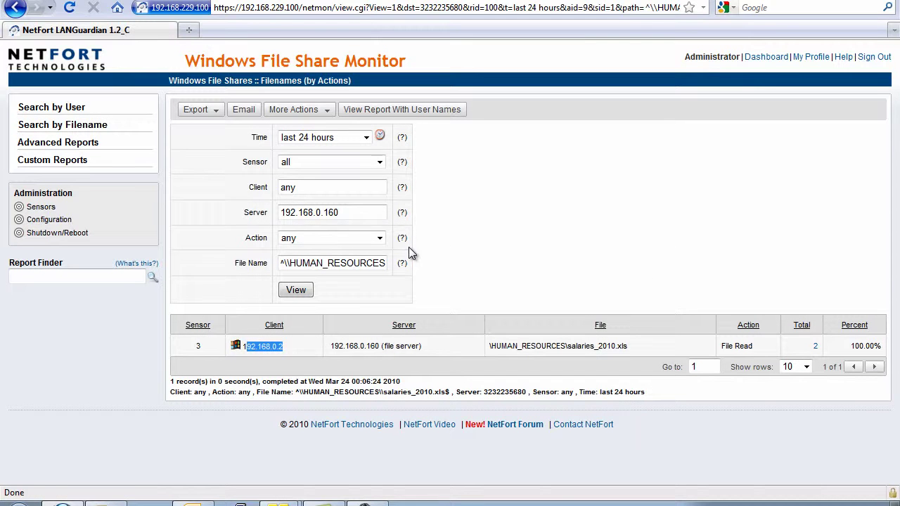
# Show the salaries_2010.xls report with user names, check the user's details and open the individual access events.
pyautogui.click(416, 112)
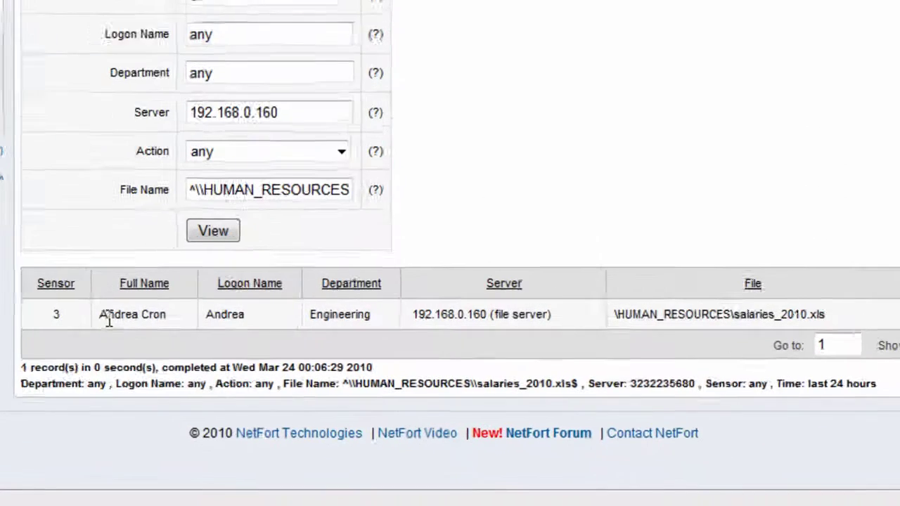
pyautogui.moveTo(227, 370); pyautogui.dragTo(287, 379)
pyautogui.doubleClick(161, 287)
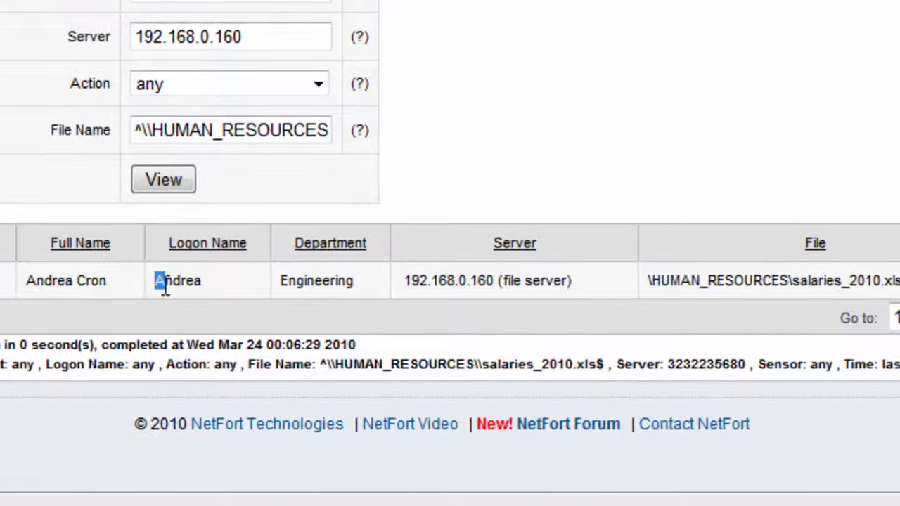
pyautogui.click(307, 294)
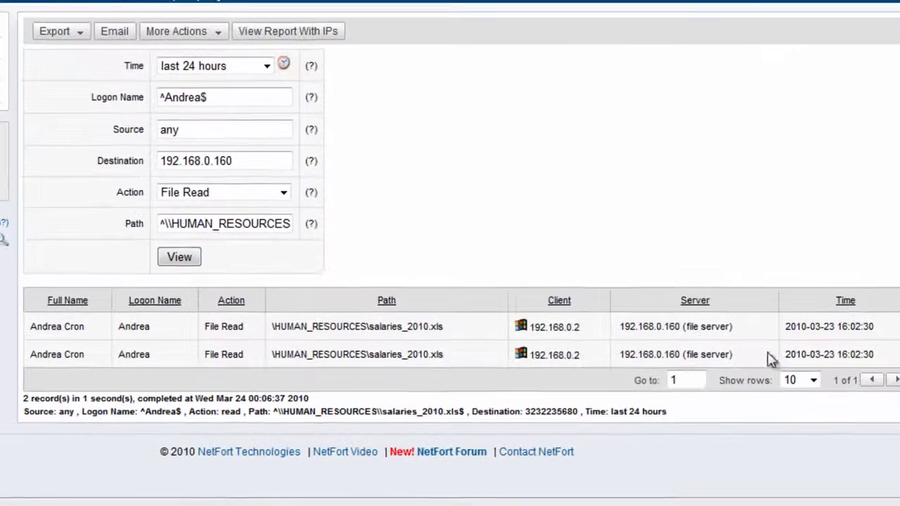
# Check the access times of the two salaries_2010.xls file read events.
pyautogui.moveTo(871, 329); pyautogui.dragTo(768, 326)
pyautogui.moveTo(878, 360); pyautogui.dragTo(780, 356)
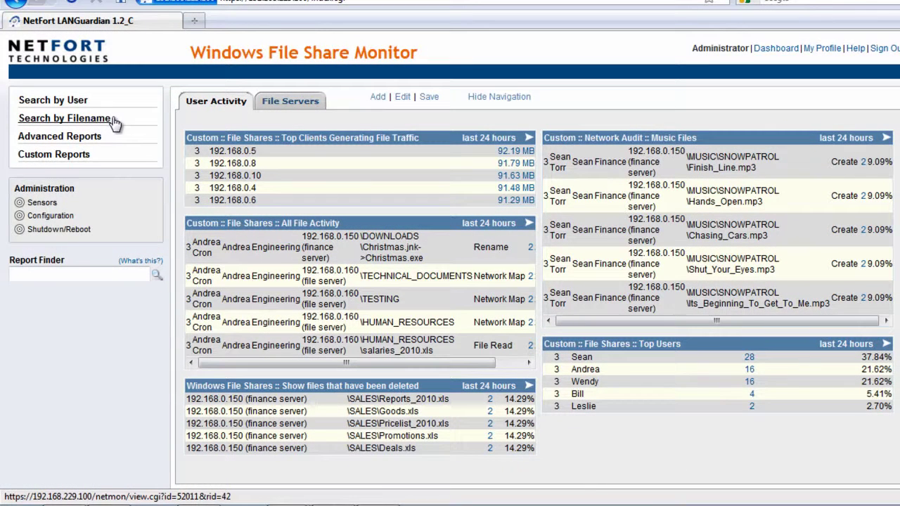
# Search by filename for files matching sales with the Delete action over the last 24 hours.
pyautogui.click(102, 121)
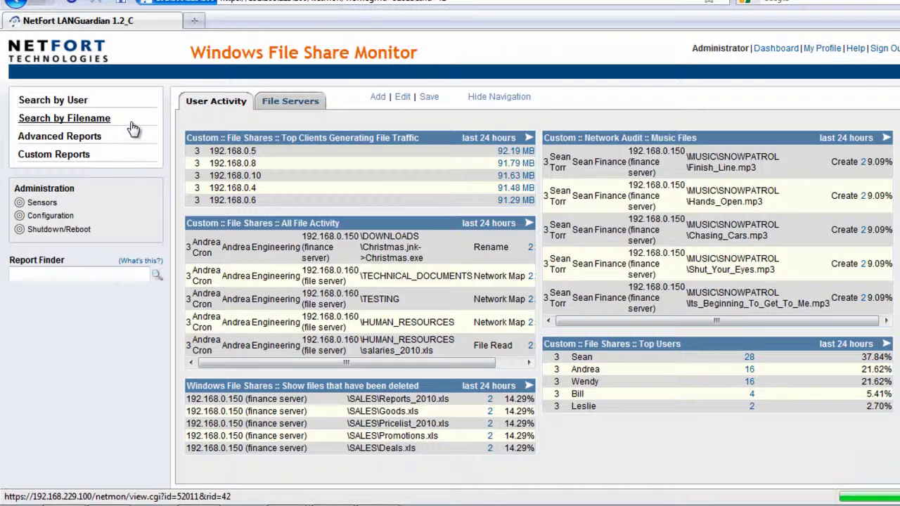
pyautogui.moveTo(317, 208); pyautogui.dragTo(258, 206)
pyautogui.write('s')
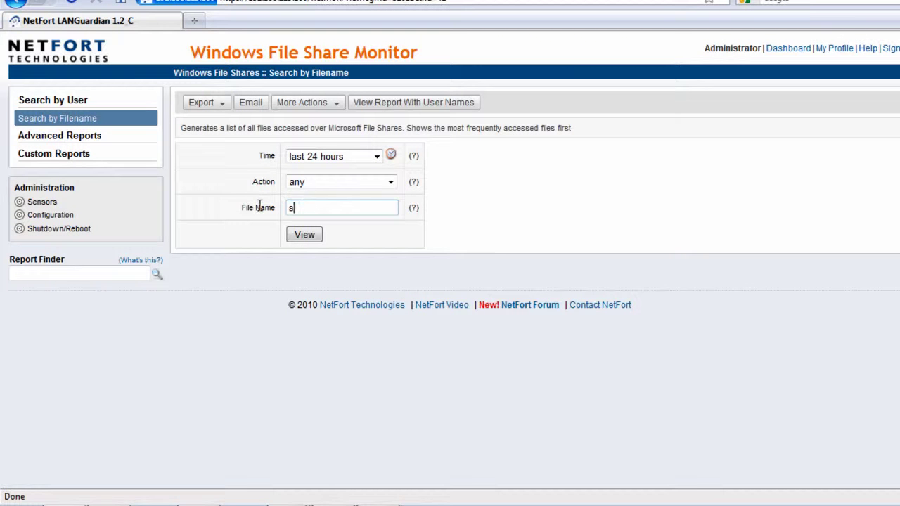
pyautogui.write('ales')
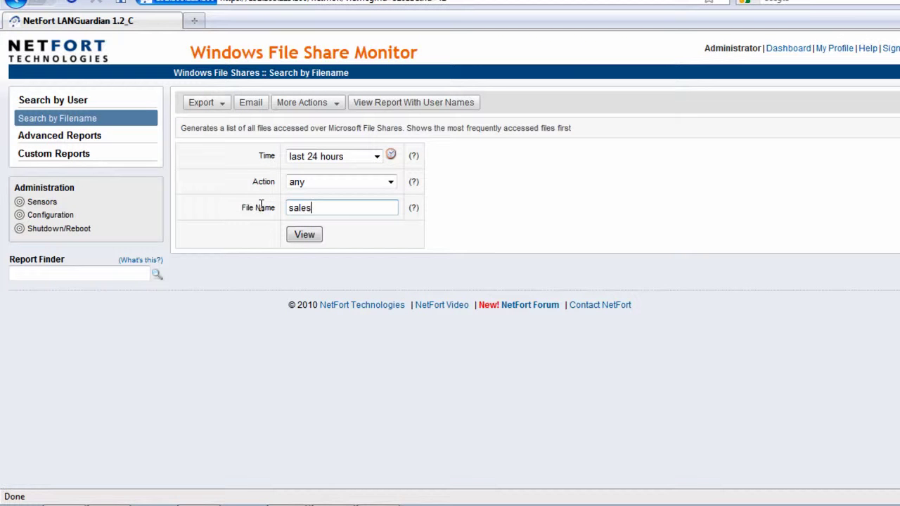
pyautogui.click(315, 181)
pyautogui.click(310, 276)
pyautogui.click(325, 209)
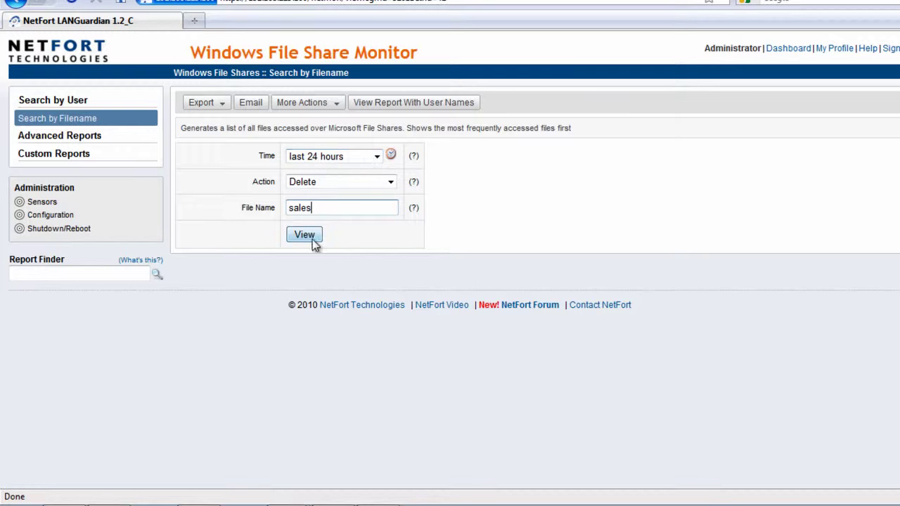
pyautogui.click(309, 235)
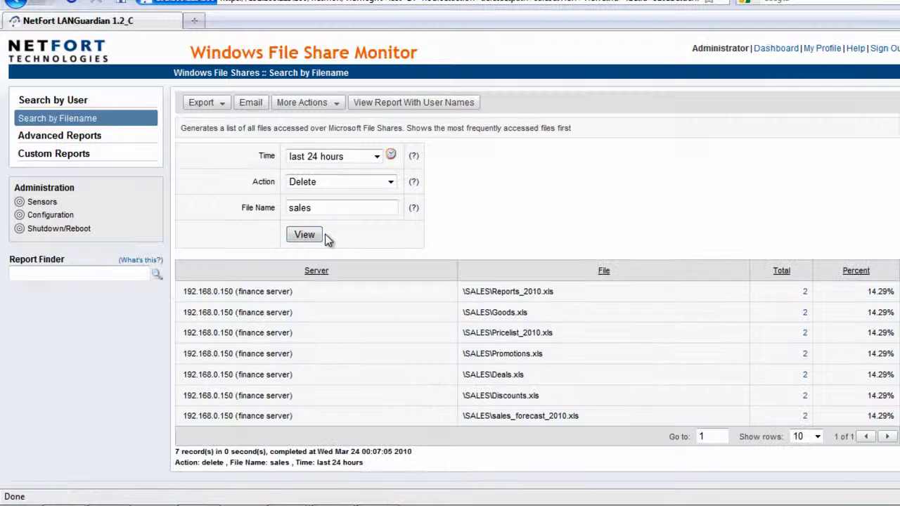
# Show the deleted sales files report with user names and drill down into the events for \SALES\Pricelist_2010.xls.
pyautogui.scroll(-1, 524, 297)
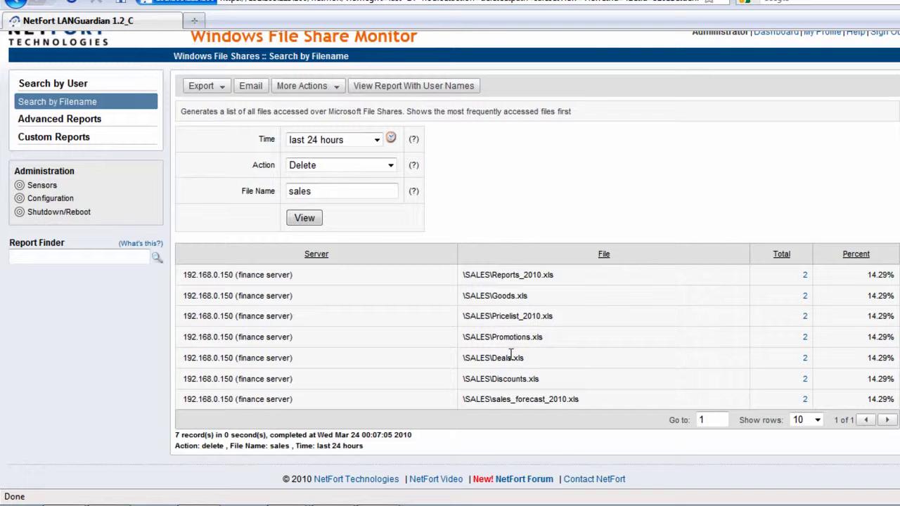
pyautogui.click(437, 88)
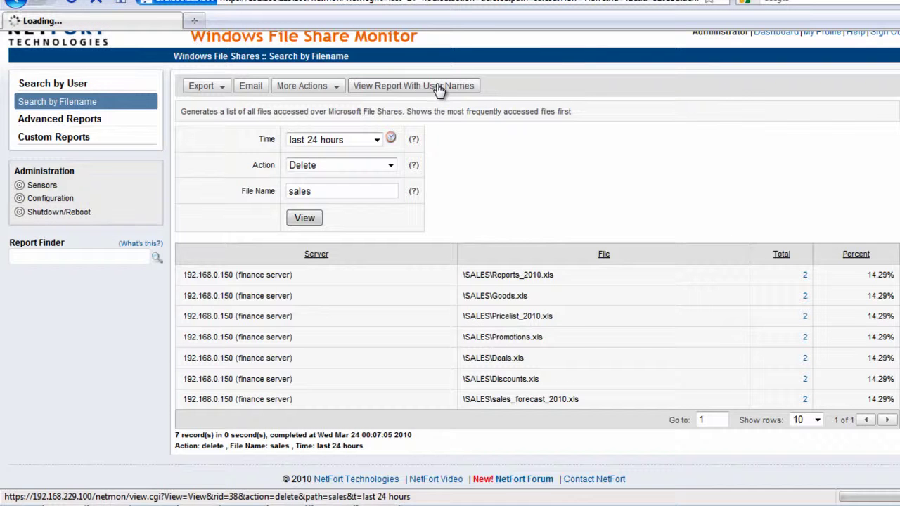
pyautogui.scroll(-2, 443, 176)
pyautogui.scroll(-1, 439, 211)
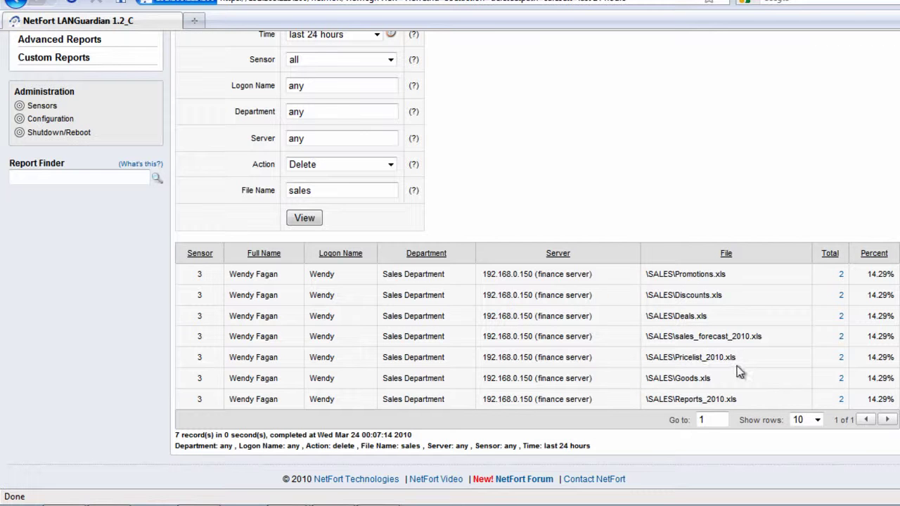
pyautogui.click(842, 359)
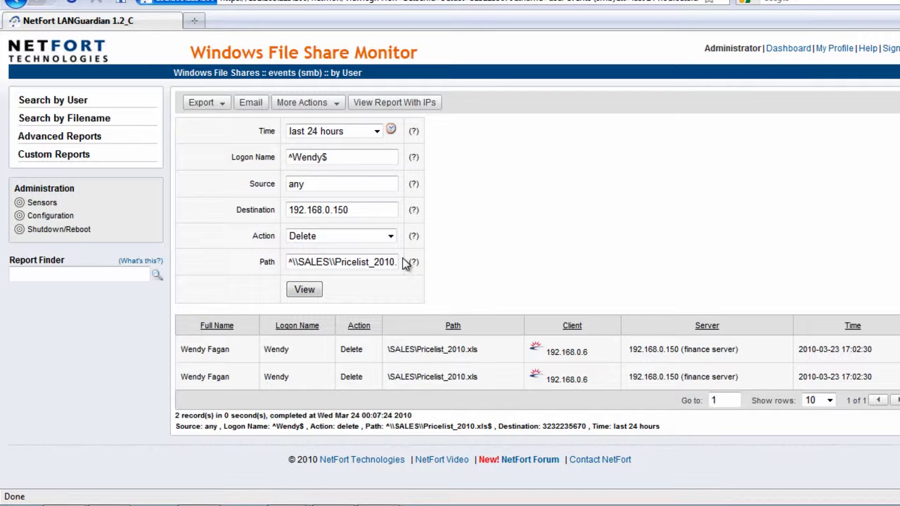
# Return to the dashboard and view the list of custom reports.
pyautogui.click(60, 56)
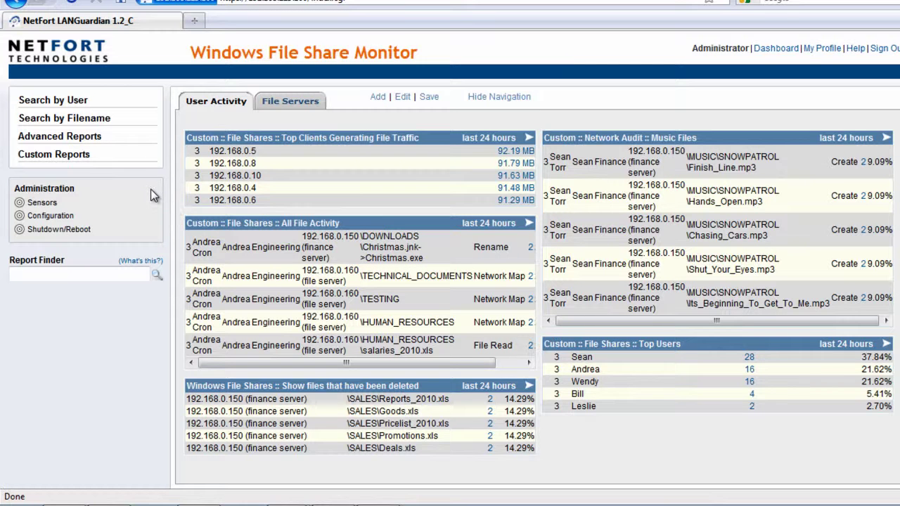
pyautogui.click(90, 157)
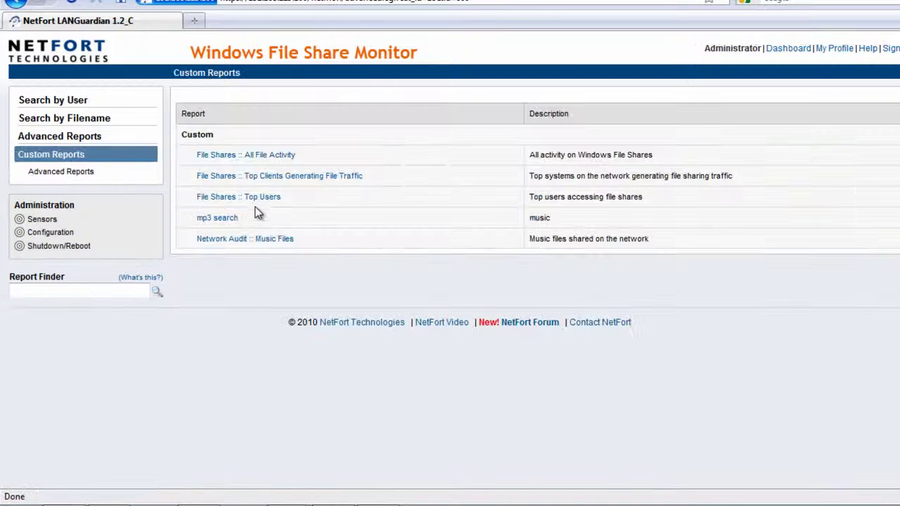
# Open the advanced report Top Clients by Volume and set its client filter to 192.168.0.0/16.
pyautogui.click(60, 137)
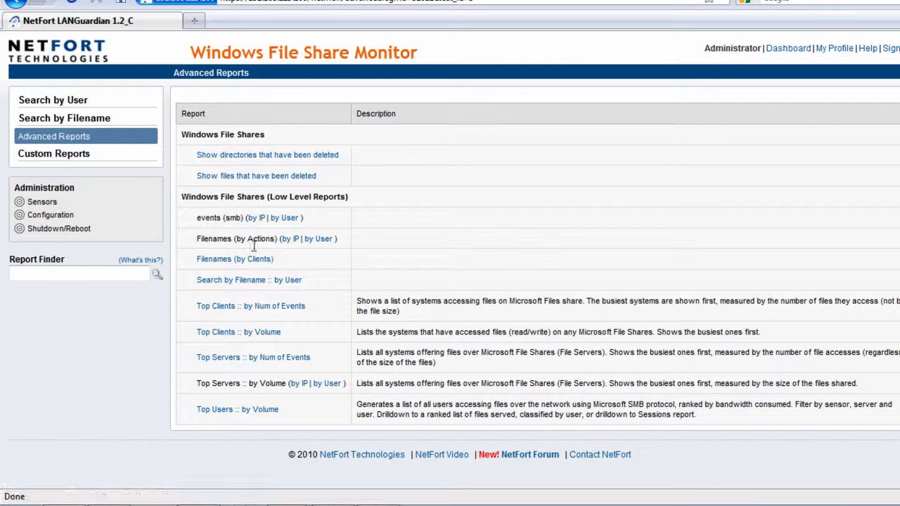
pyautogui.click(244, 333)
pyautogui.click(265, 202)
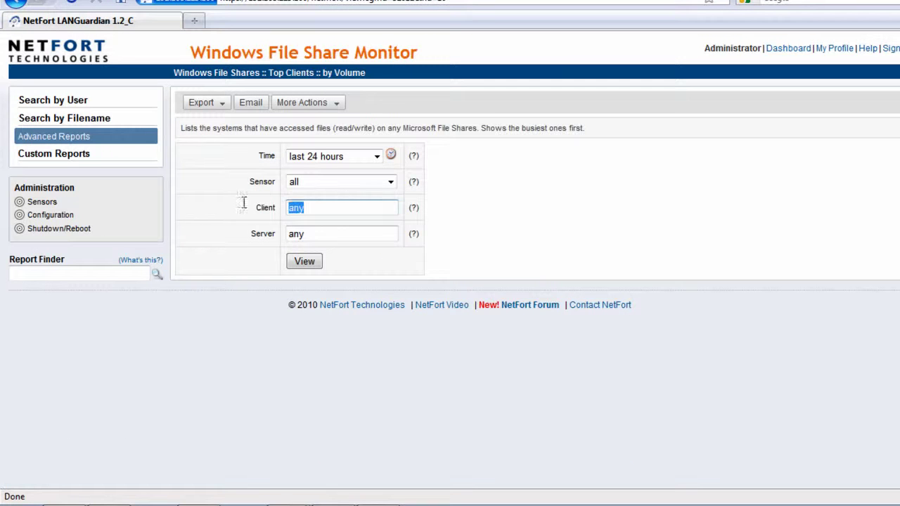
pyautogui.write('192.168')
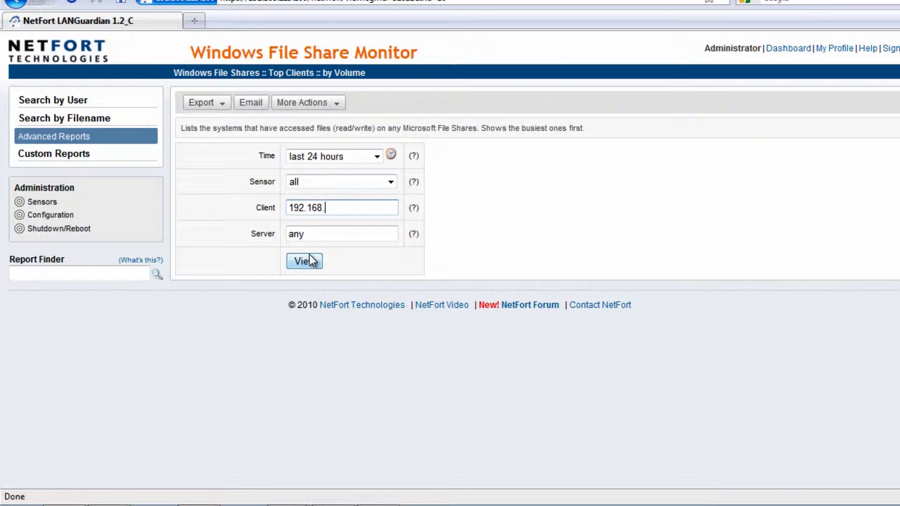
pyautogui.write('.0.0/16')
# Highlight the client subnet range and run the Top Clients by Volume report for the last 24 hours.
pyautogui.tripleClick(359, 205)
pyautogui.click(334, 207)
pyautogui.doubleClick(364, 209)
pyautogui.moveTo(364, 209); pyautogui.dragTo(285, 208)
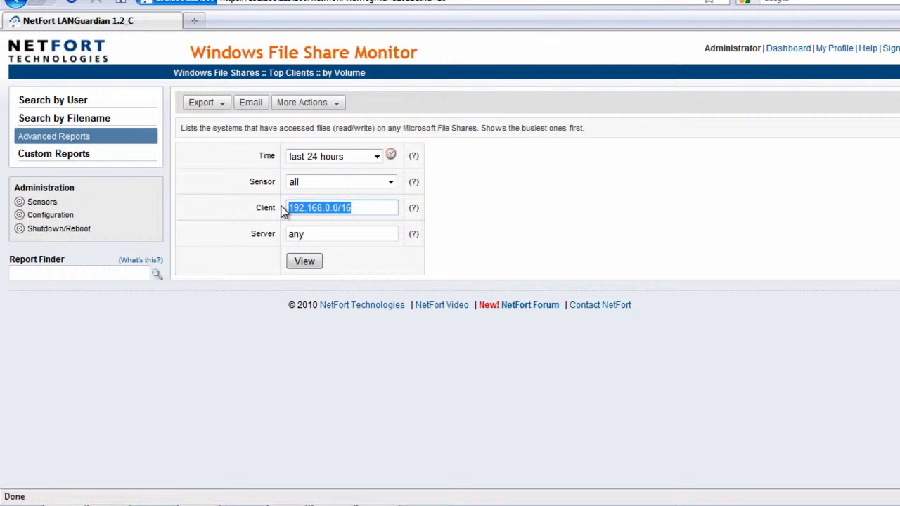
pyautogui.click(362, 214)
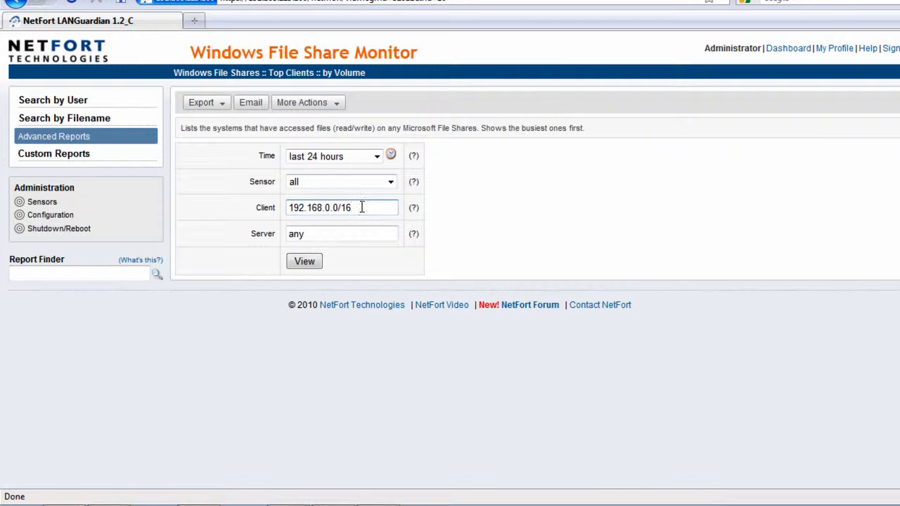
pyautogui.moveTo(368, 208); pyautogui.dragTo(285, 208)
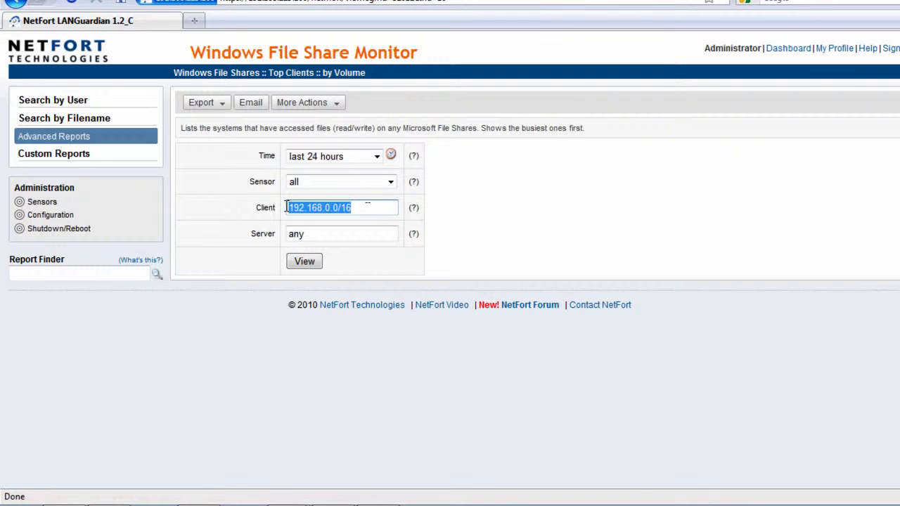
pyautogui.click(366, 209)
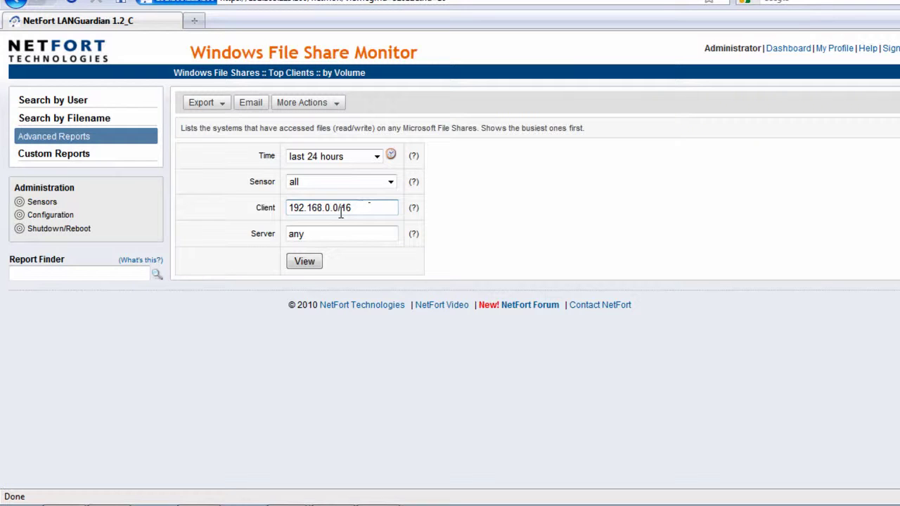
pyautogui.click(307, 265)
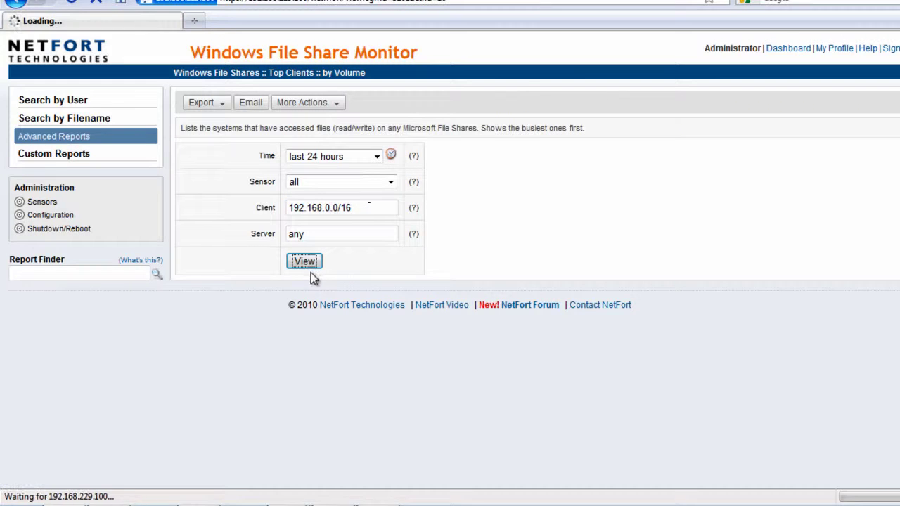
# Drill down into the traffic total of client 192.168.0.6 and review its file actions.
pyautogui.scroll(-3, 311, 272)
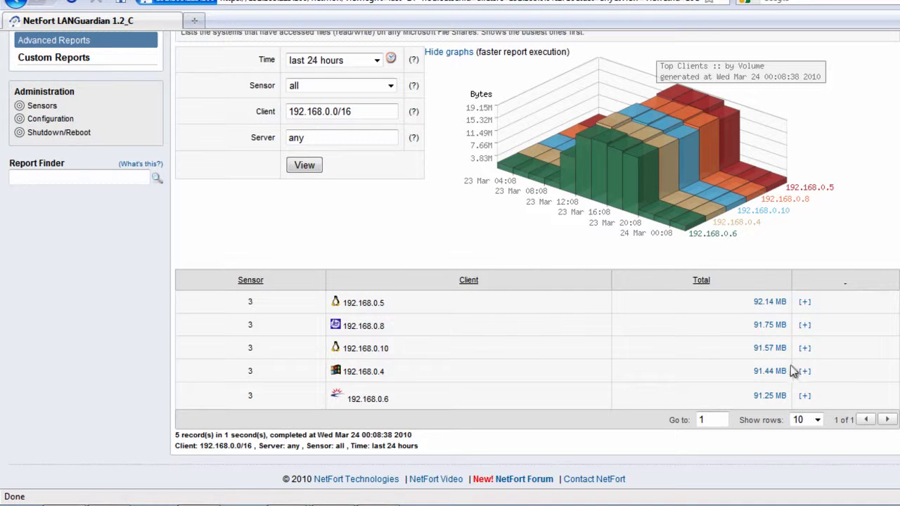
pyautogui.click(769, 396)
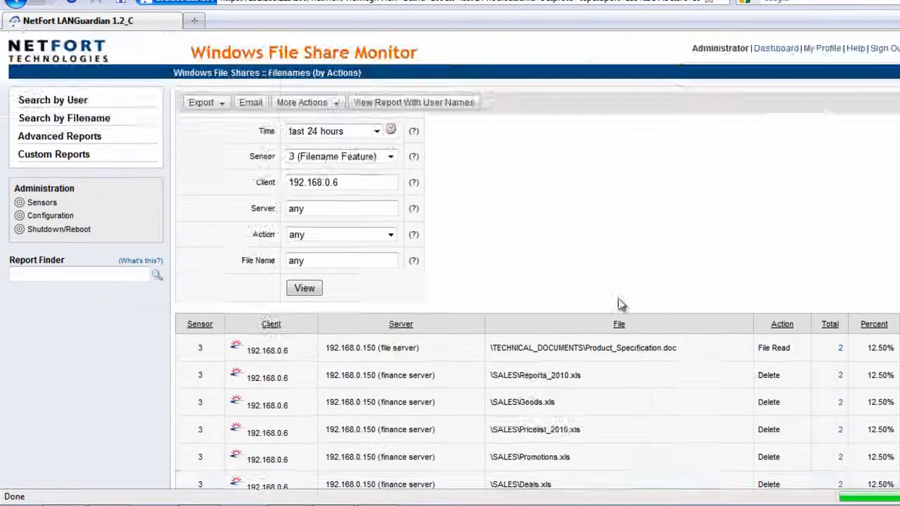
pyautogui.scroll(-2, 616, 294)
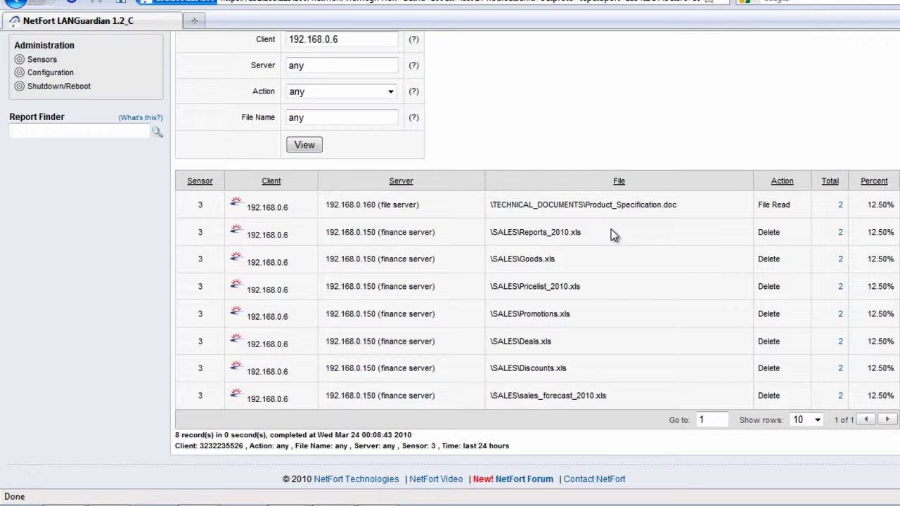
pyautogui.scroll(3, 612, 225)
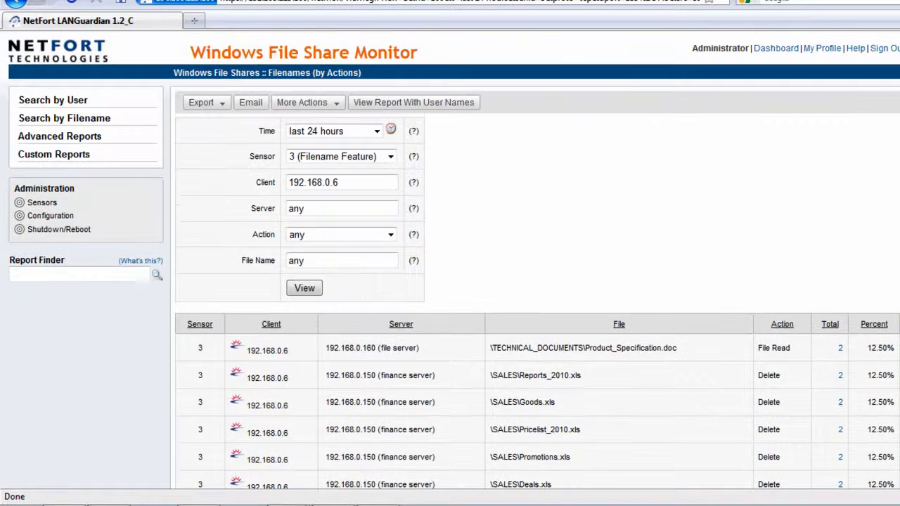
# Go back to Top Clients by Volume and save it as a custom report named New York with description remote office.
pyautogui.click(15, 4)
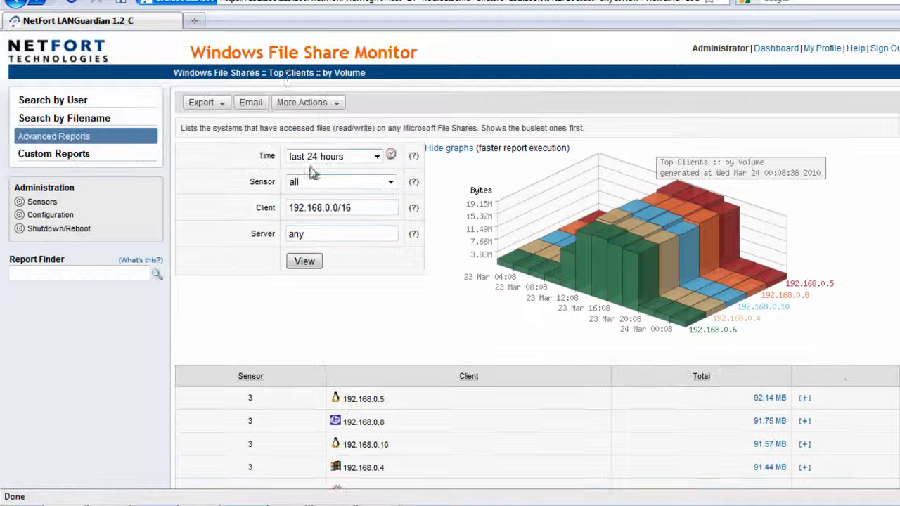
pyautogui.click(299, 103)
pyautogui.click(318, 175)
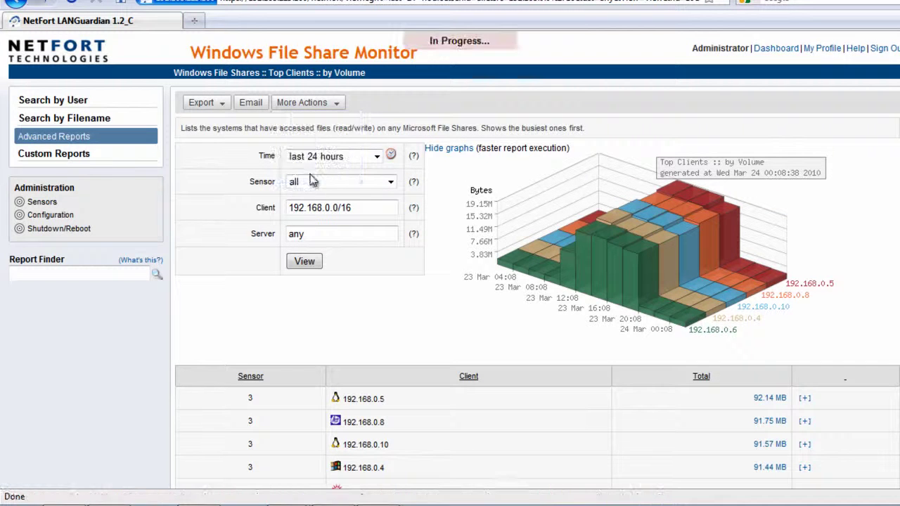
pyautogui.click(379, 237)
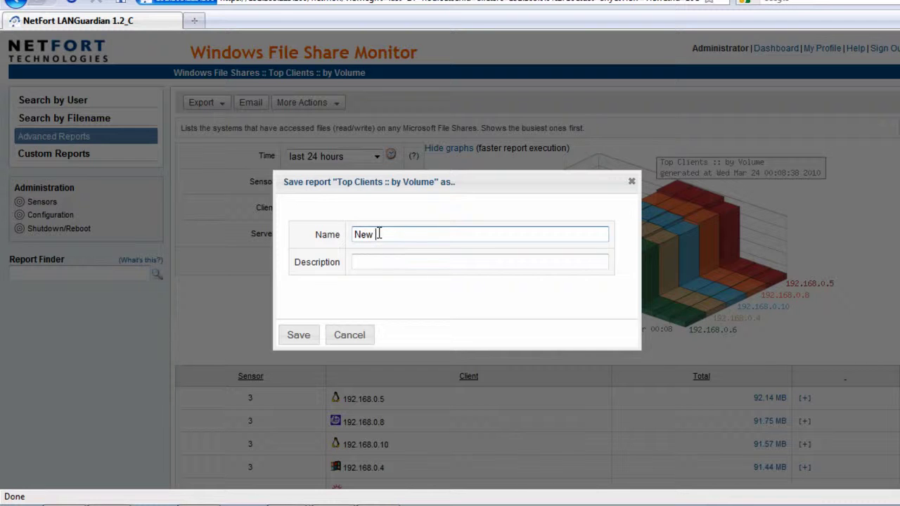
pyautogui.doubleClick(383, 234)
pyautogui.write('York')
pyautogui.click(424, 261)
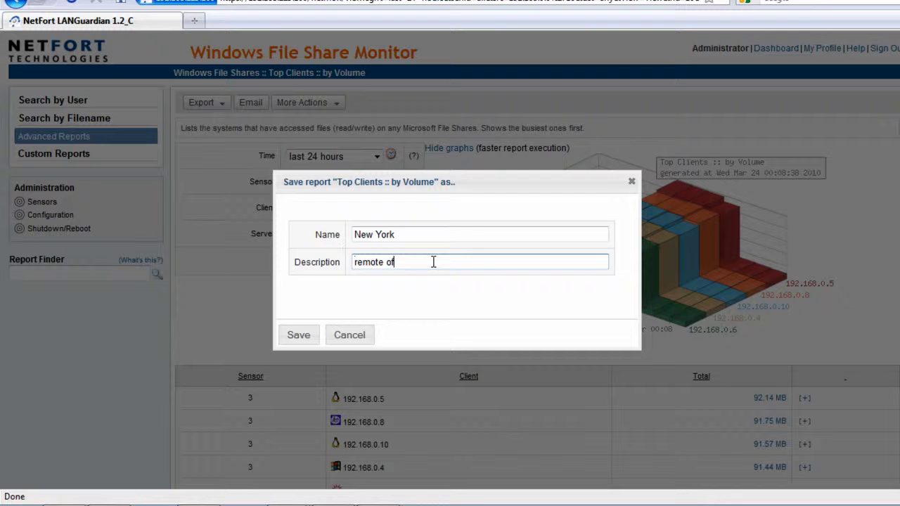
pyautogui.write('e')
pyautogui.click(297, 336)
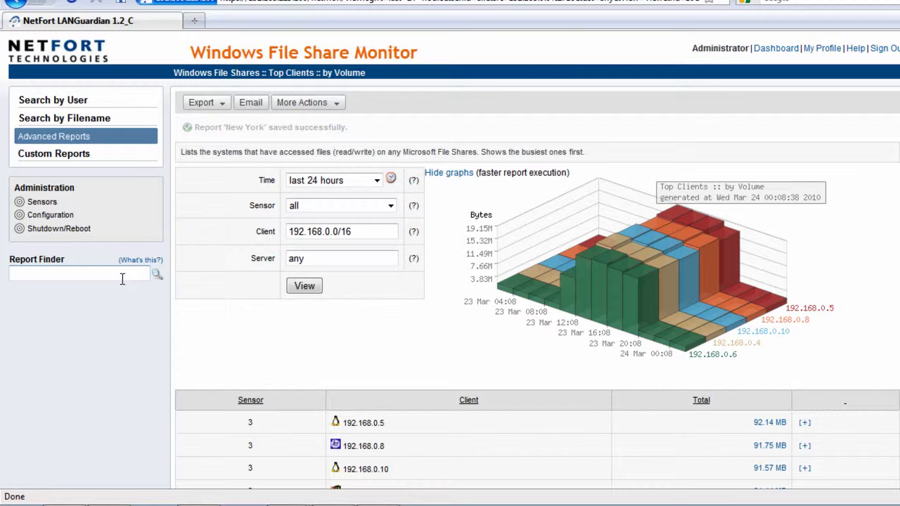
# Look up the saved New York report with Report Finder and run it.
pyautogui.click(81, 273)
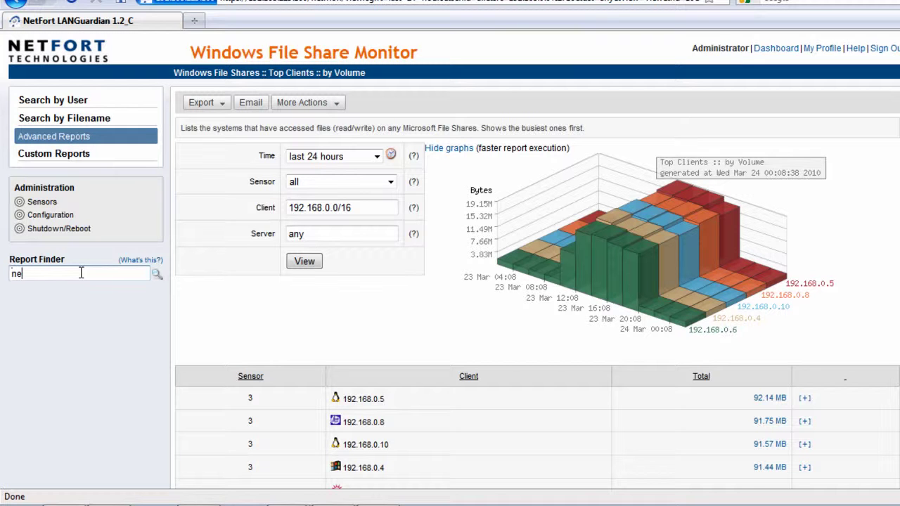
pyautogui.click(66, 290)
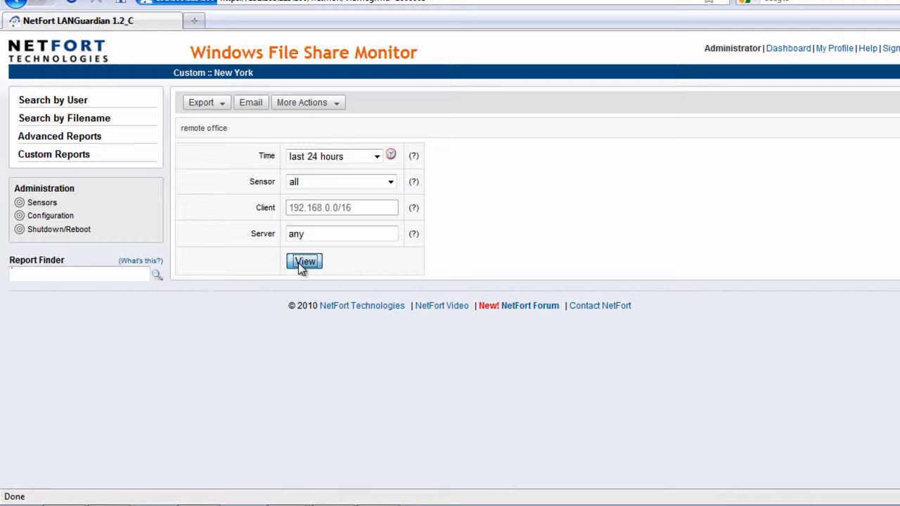
pyautogui.click(298, 264)
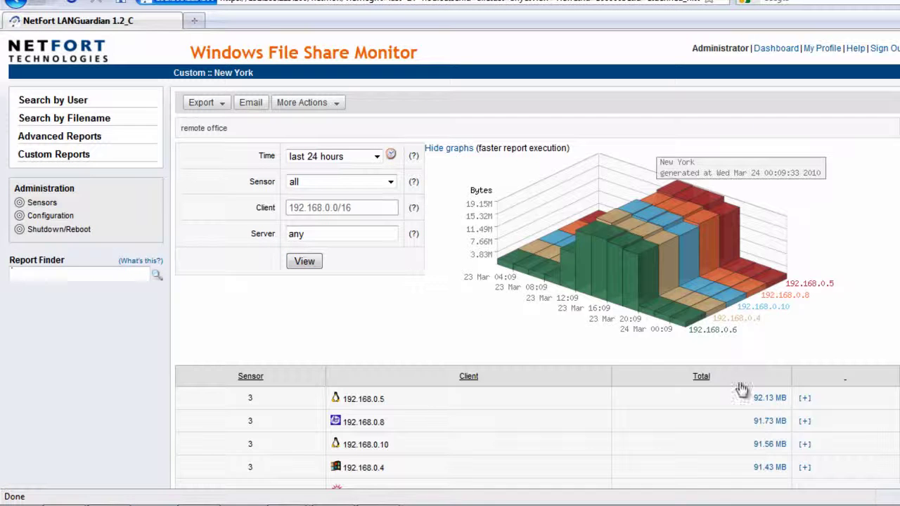
# Drill down from the New York report into the file actions of client 192.168.0.6, then return to the dashboard.
pyautogui.scroll(-3, 758, 382)
pyautogui.click(770, 396)
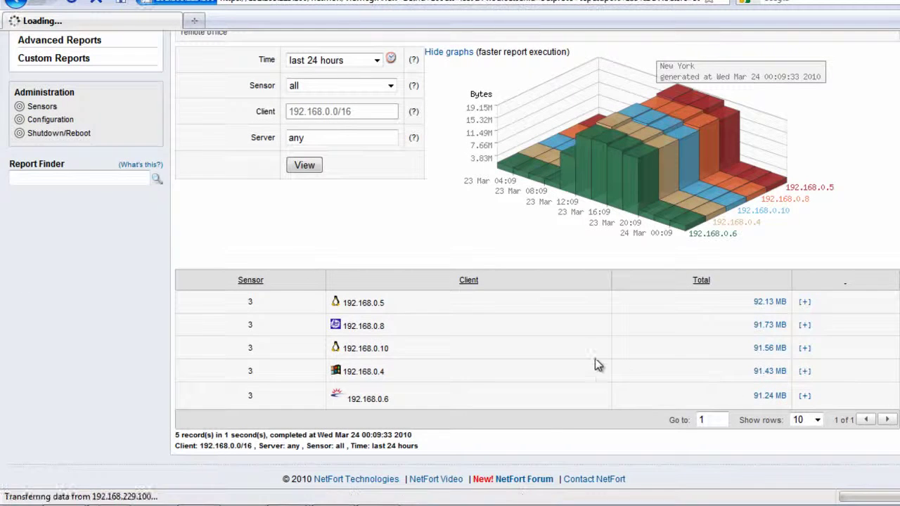
pyautogui.scroll(-3, 585, 360)
pyautogui.scroll(3, 586, 360)
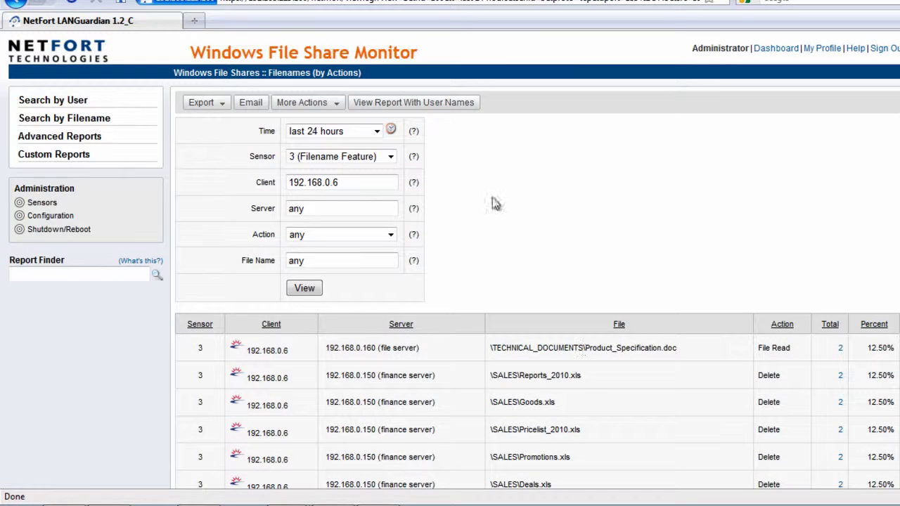
pyautogui.click(72, 47)
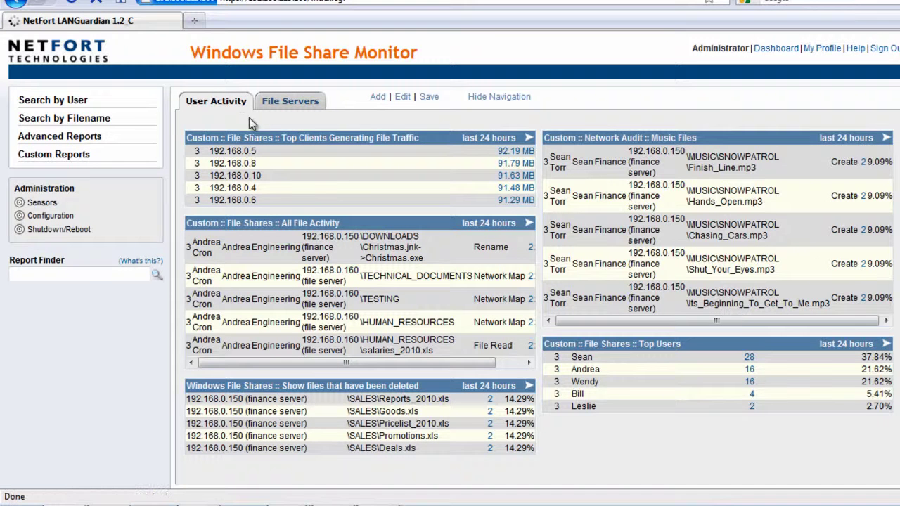
# Rearrange the File Servers dashboard: Search by Filename above Filenames (by Clients), Filename Actions below it, Search by Filename by User under Filenames (by Actions); save the layout.
pyautogui.click(281, 101)
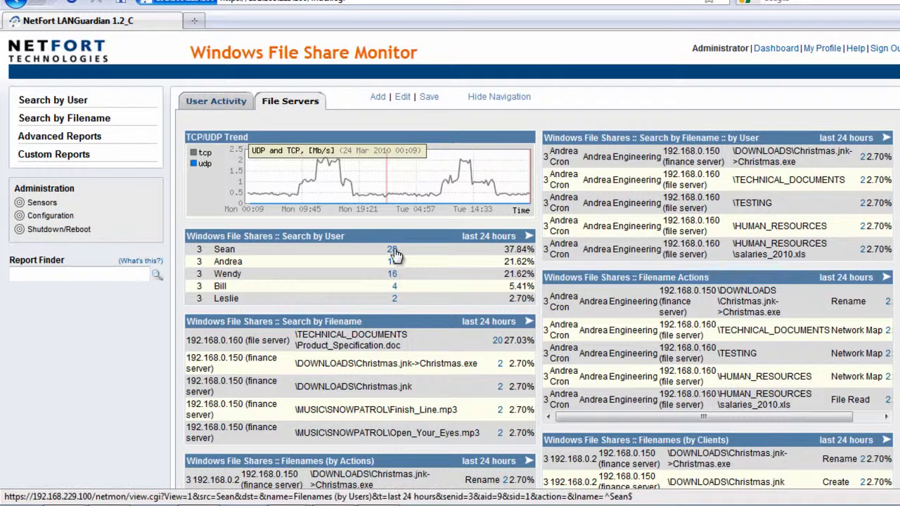
pyautogui.moveTo(728, 280); pyautogui.dragTo(733, 497)
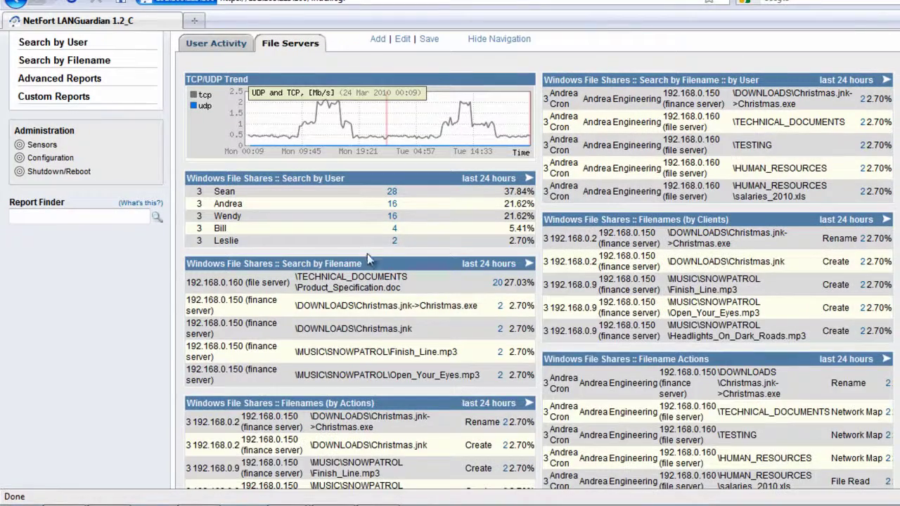
pyautogui.moveTo(397, 261); pyautogui.dragTo(724, 199)
pyautogui.moveTo(692, 81); pyautogui.dragTo(361, 357)
pyautogui.scroll(2, 361, 357)
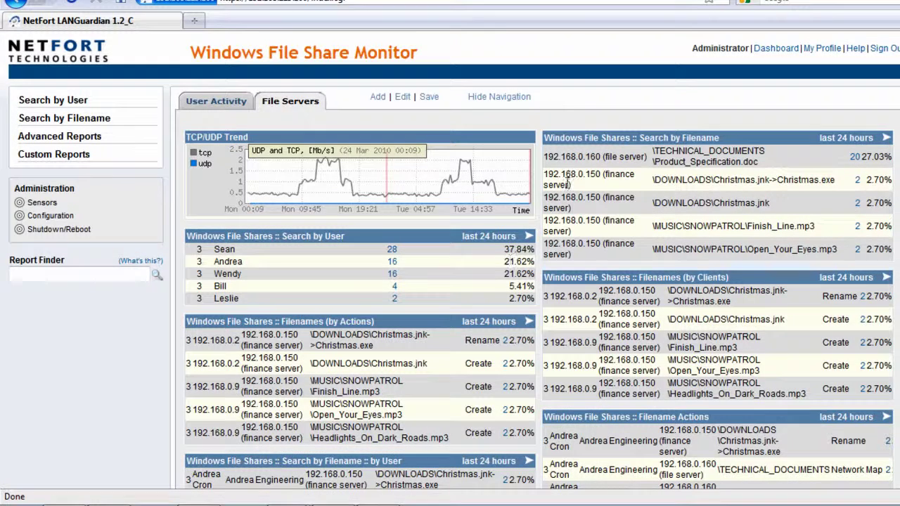
pyautogui.click(428, 99)
# Hide and restore the navigation area of the File Servers dashboard, and return to the dashboard's home page.
pyautogui.click(522, 98)
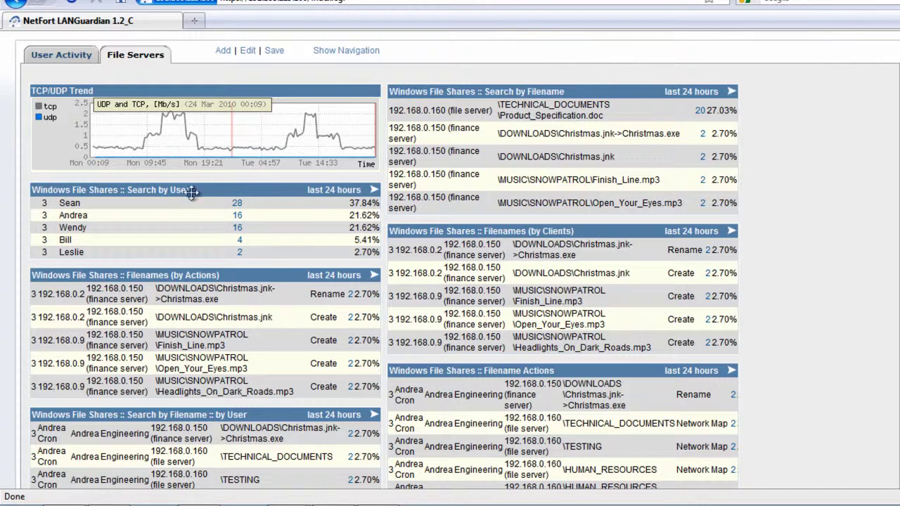
pyautogui.click(339, 49)
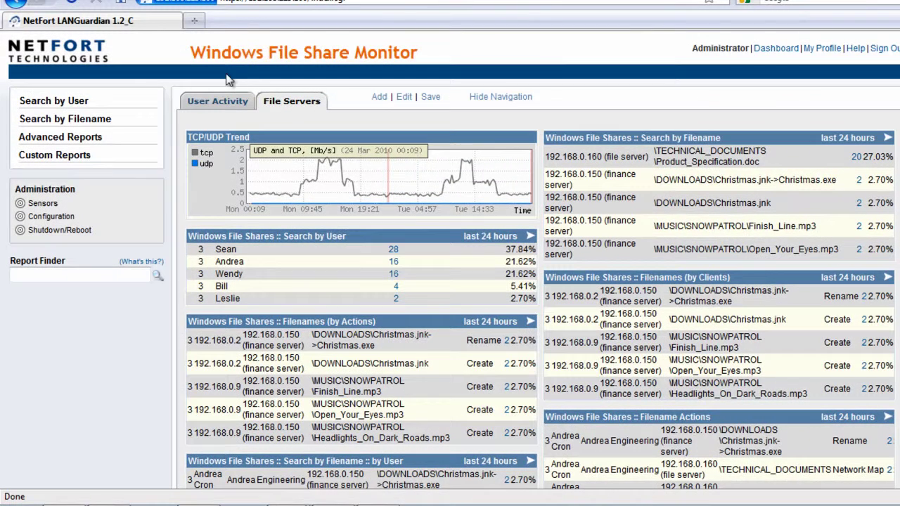
pyautogui.click(86, 59)
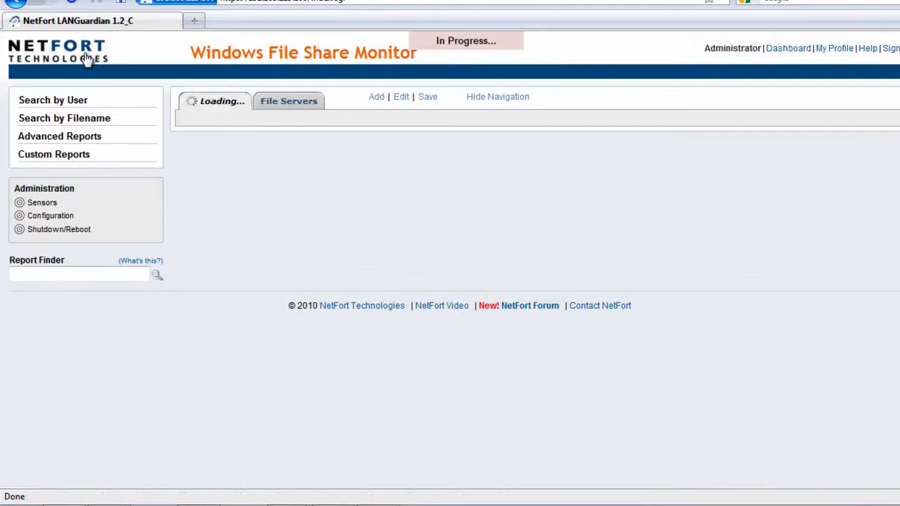